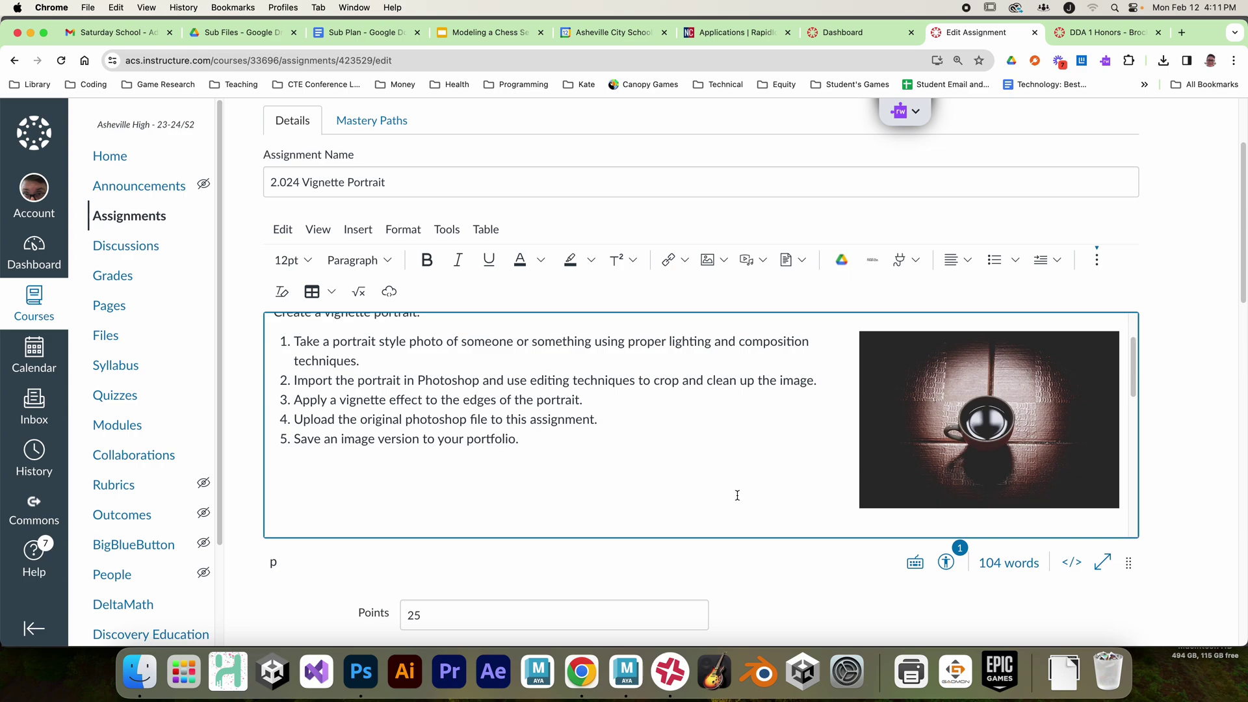
Switch to Photoshop, view the chess set render in Maya, and return to chessSetVignette.jpg in Photoshop
{"action": "left_click", "coordinate": [360, 671]}
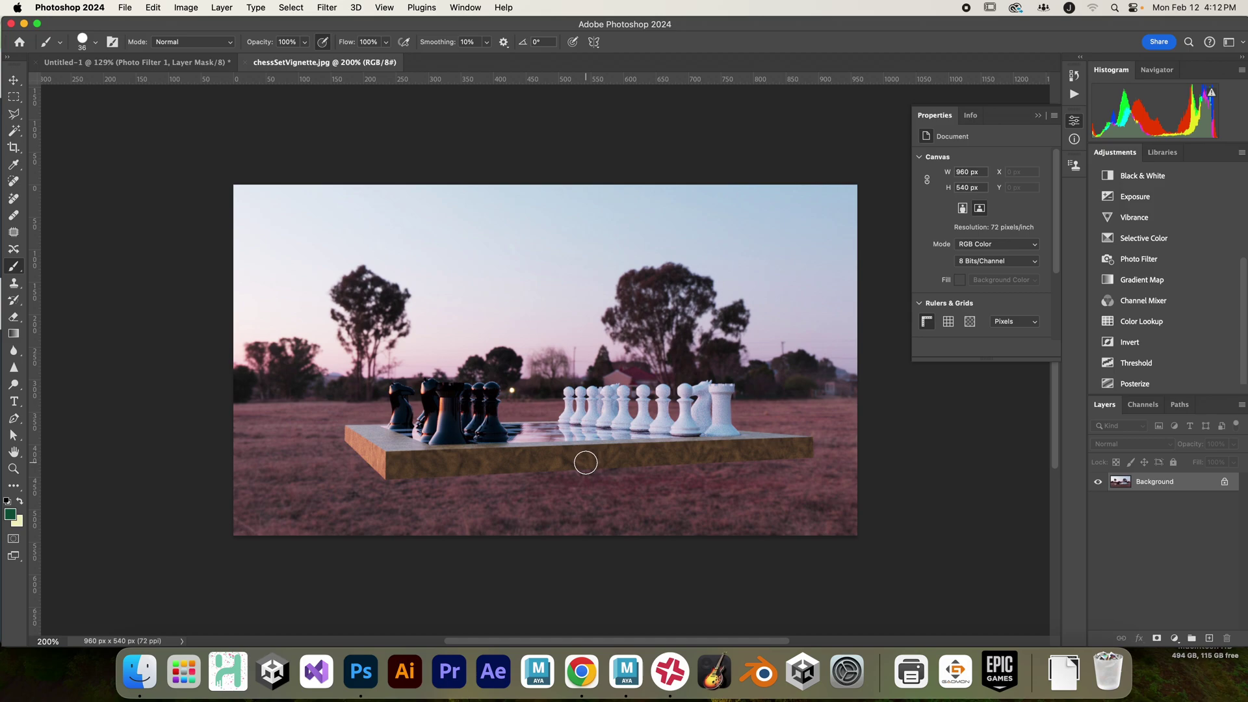
{"action": "left_click", "coordinate": [608, 678]}
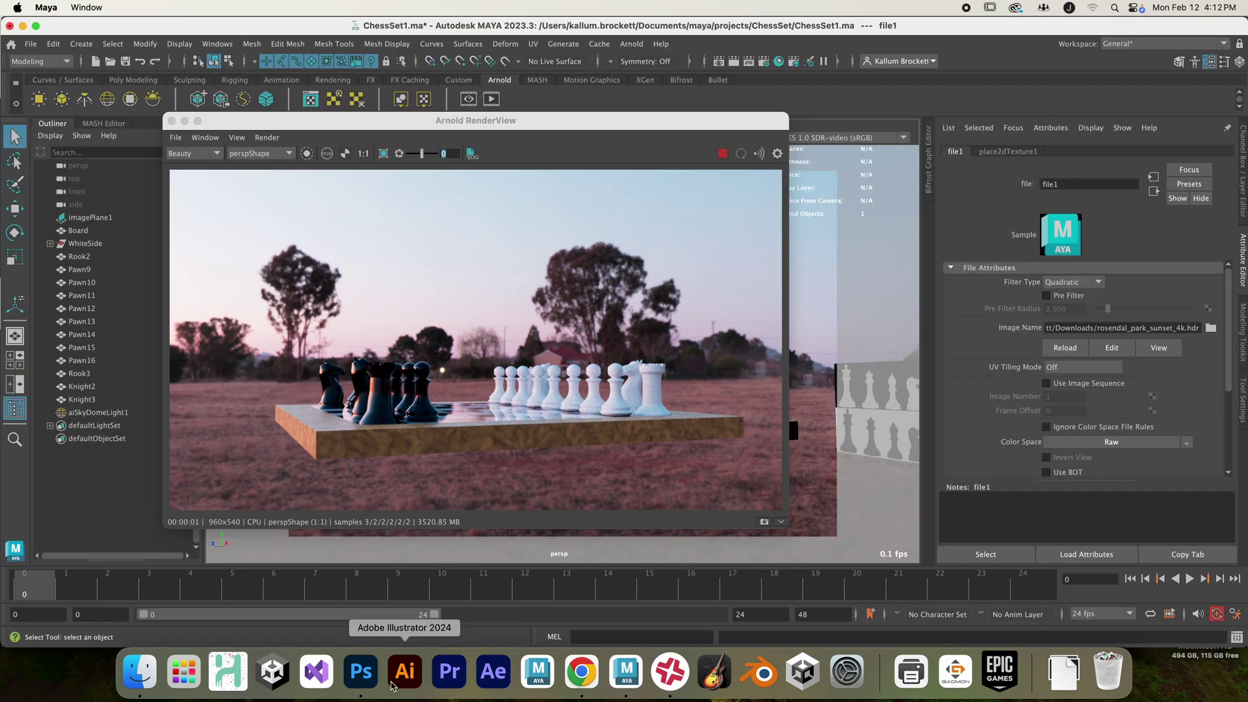
{"action": "left_click", "coordinate": [361, 673]}
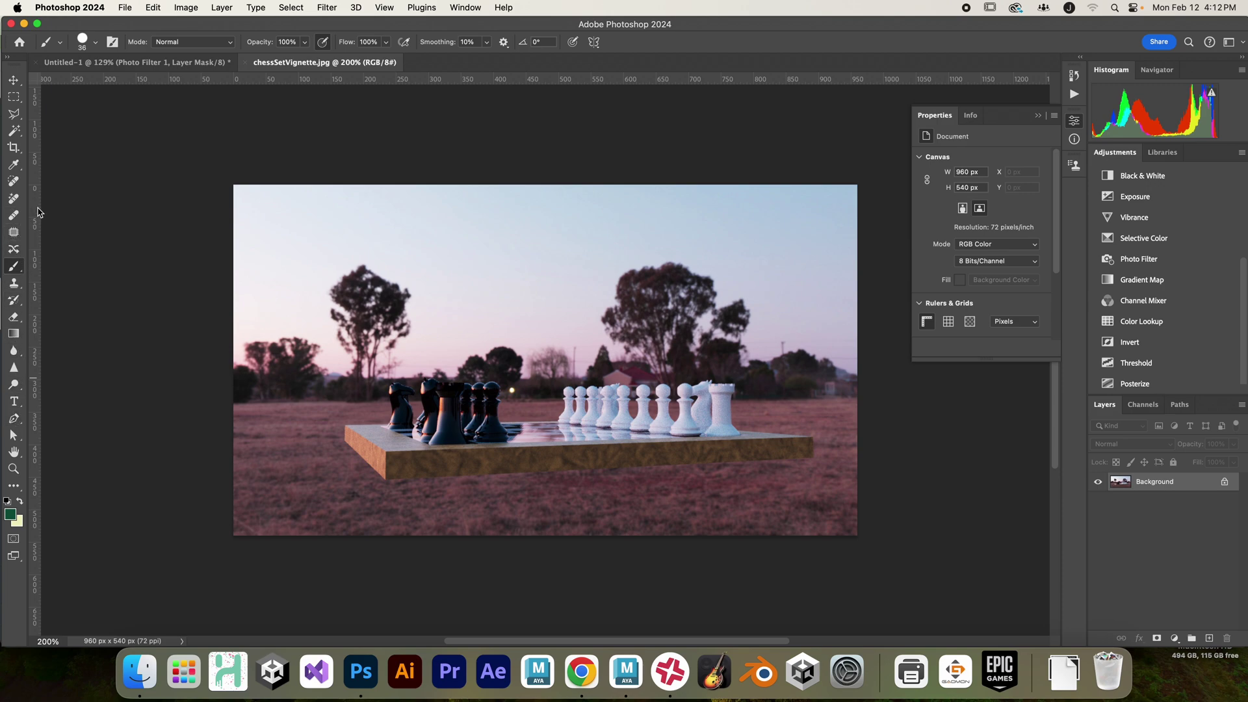
Draw a rectangle about 737 by 383 px over the middle of the chess set image with the Rectangle Tool
{"action": "left_click", "coordinate": [13, 452]}
{"action": "left_click", "coordinate": [15, 488]}
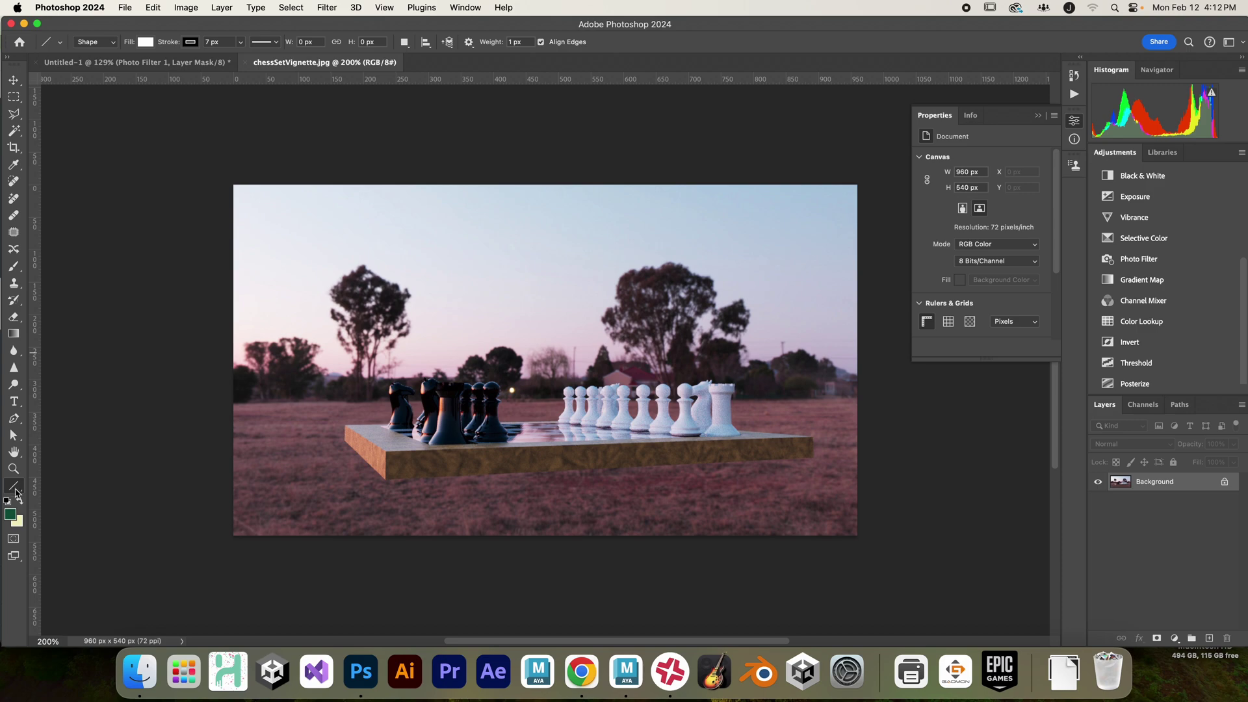
{"action": "left_click", "coordinate": [17, 495]}
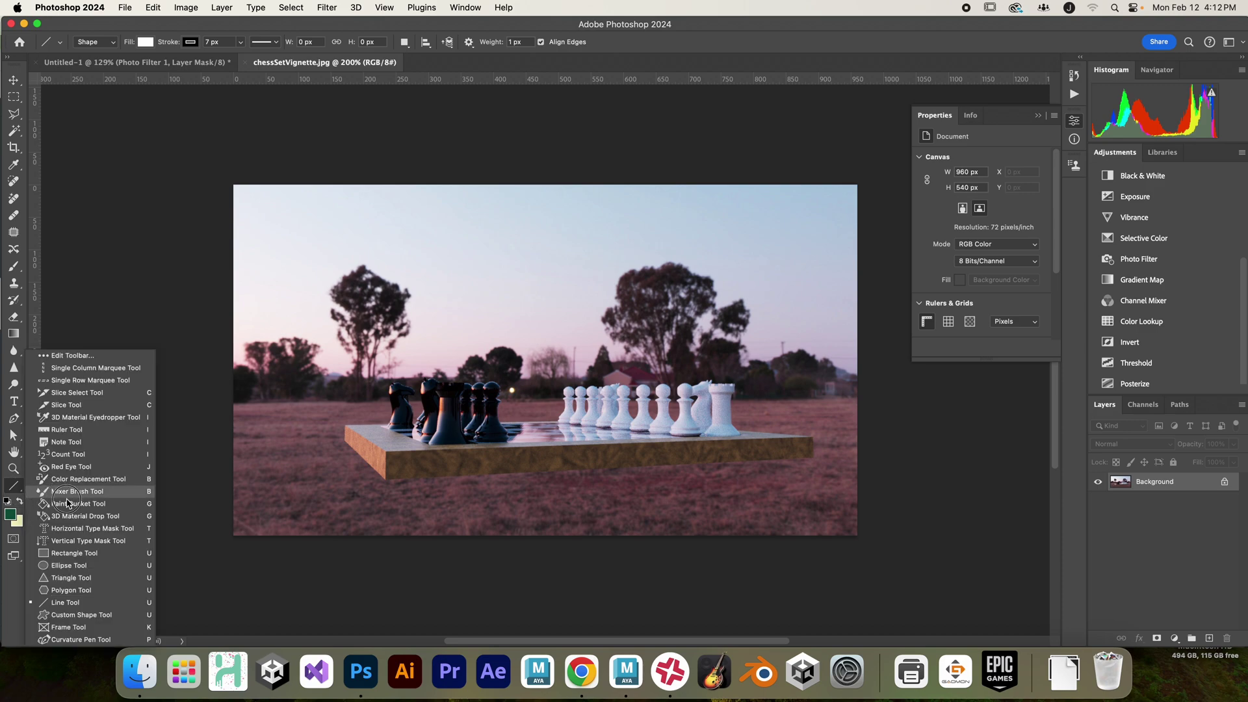
{"action": "left_click", "coordinate": [95, 557]}
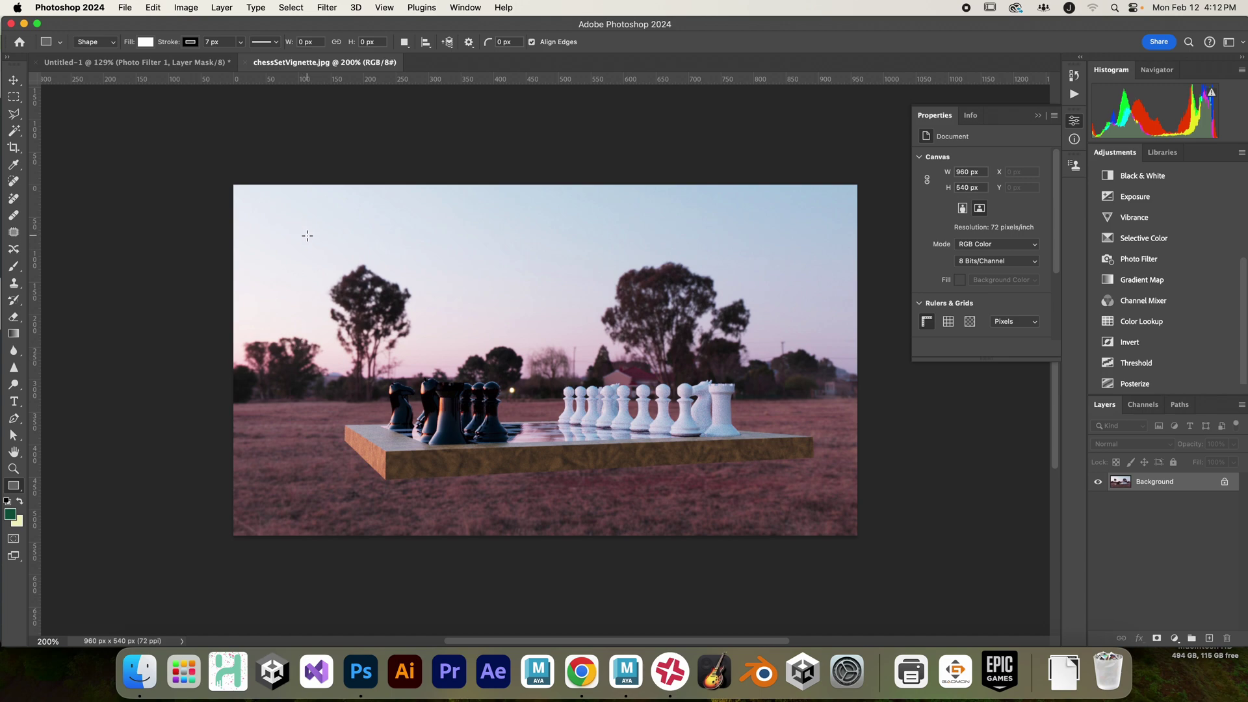
{"action": "left_click_drag", "start_coordinate": [310, 238], "coordinate": [789, 488]}
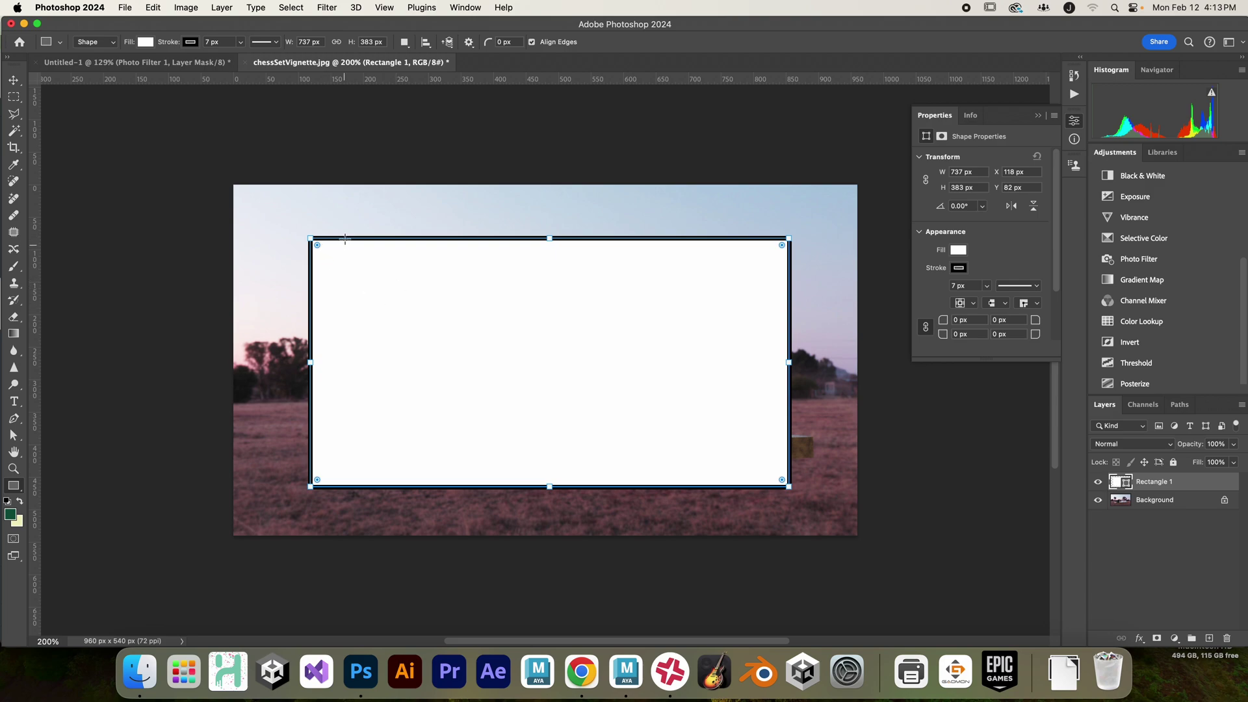
Fill the rectangle with black and set its path operation to Subtract Front Shape
{"action": "left_click", "coordinate": [145, 41]}
{"action": "left_click", "coordinate": [74, 112]}
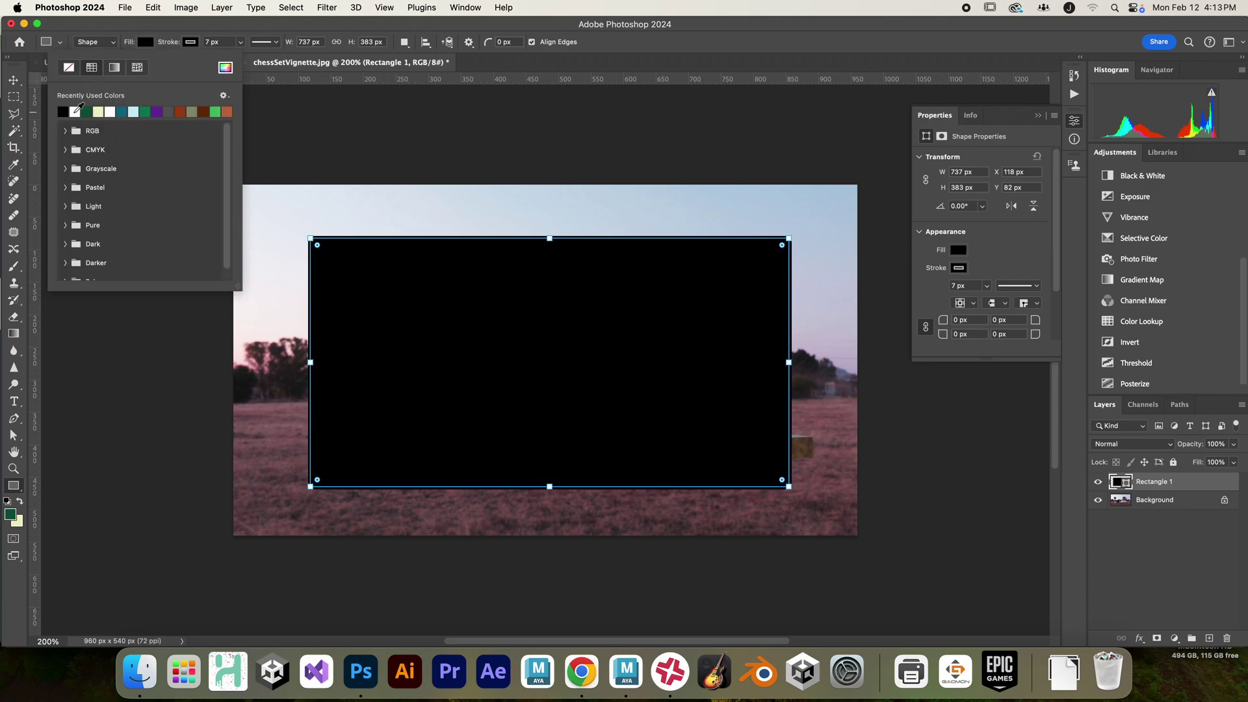
{"action": "left_click", "coordinate": [217, 29]}
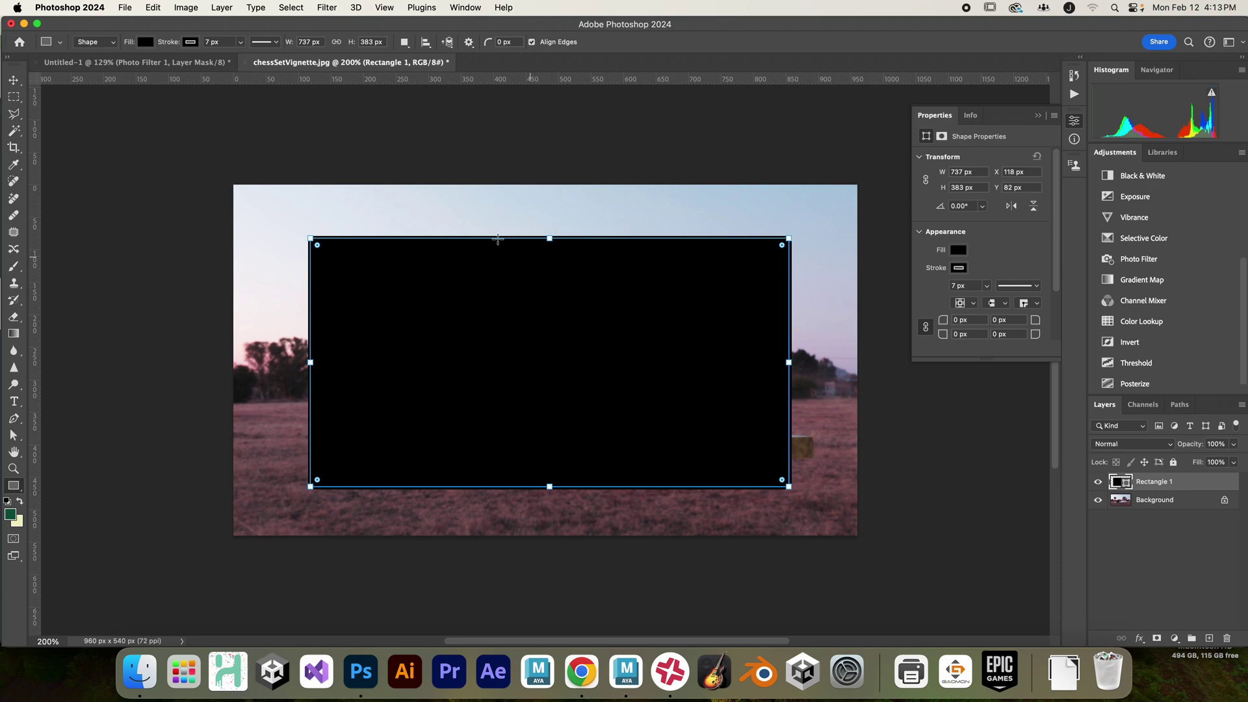
{"action": "left_click", "coordinate": [405, 43]}
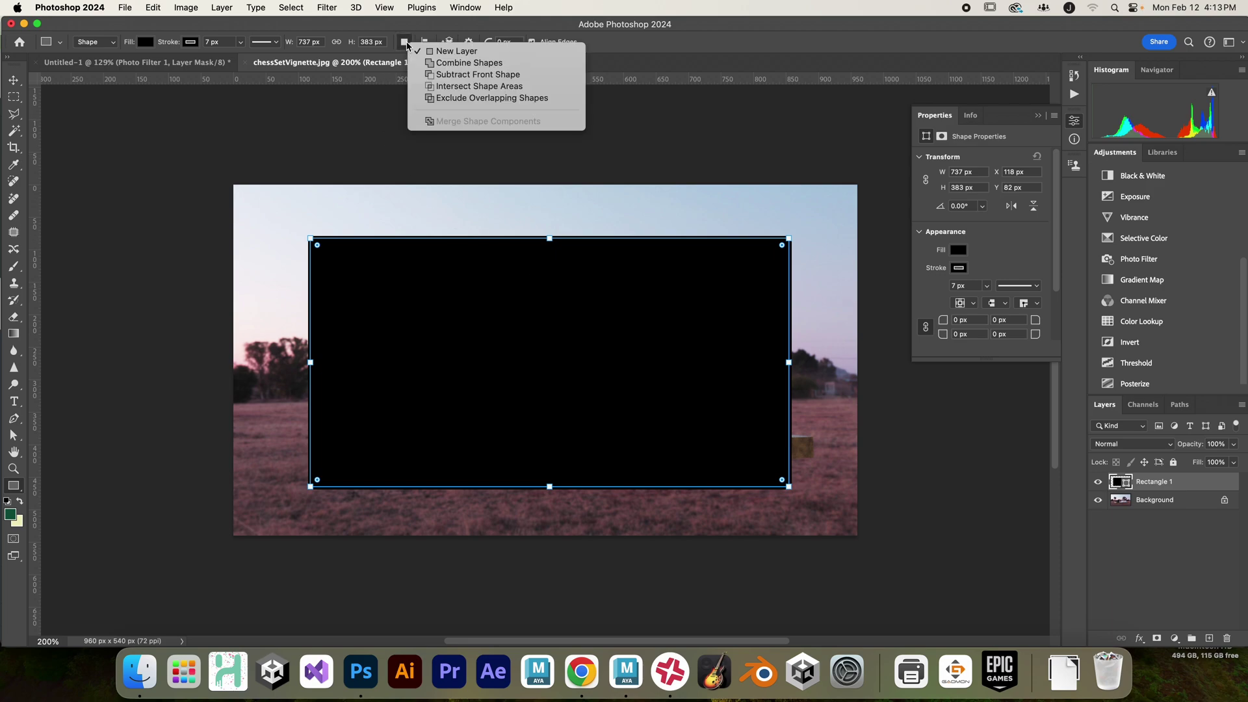
{"action": "left_click", "coordinate": [442, 75]}
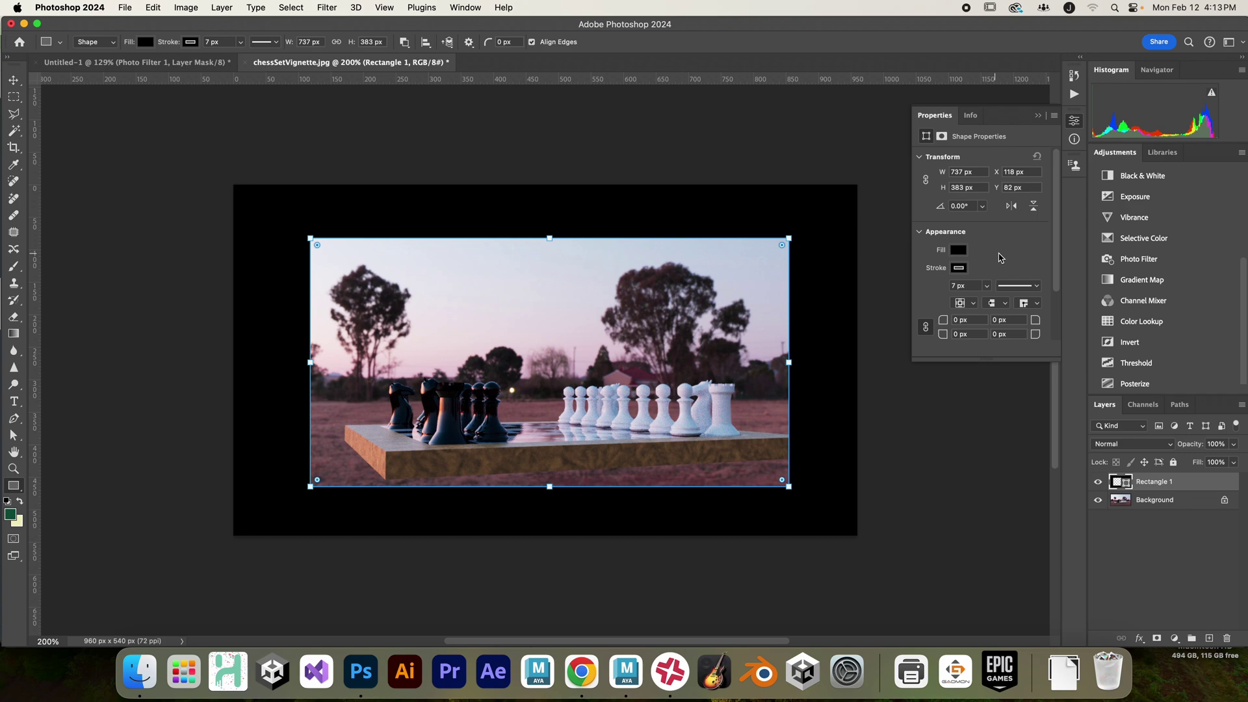
Switch to the Painting workspace and enlarge the Properties panel to show more of the shape settings
{"action": "left_click", "coordinate": [462, 7]}
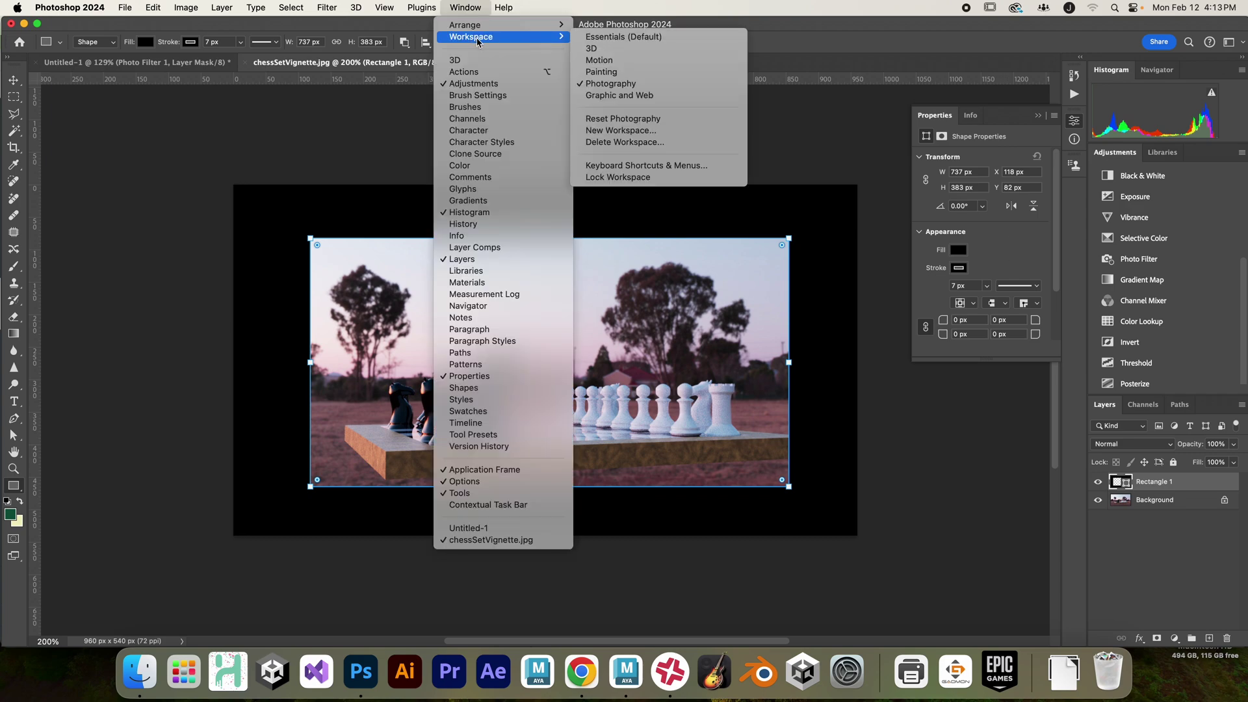
{"action": "left_click", "coordinate": [609, 72]}
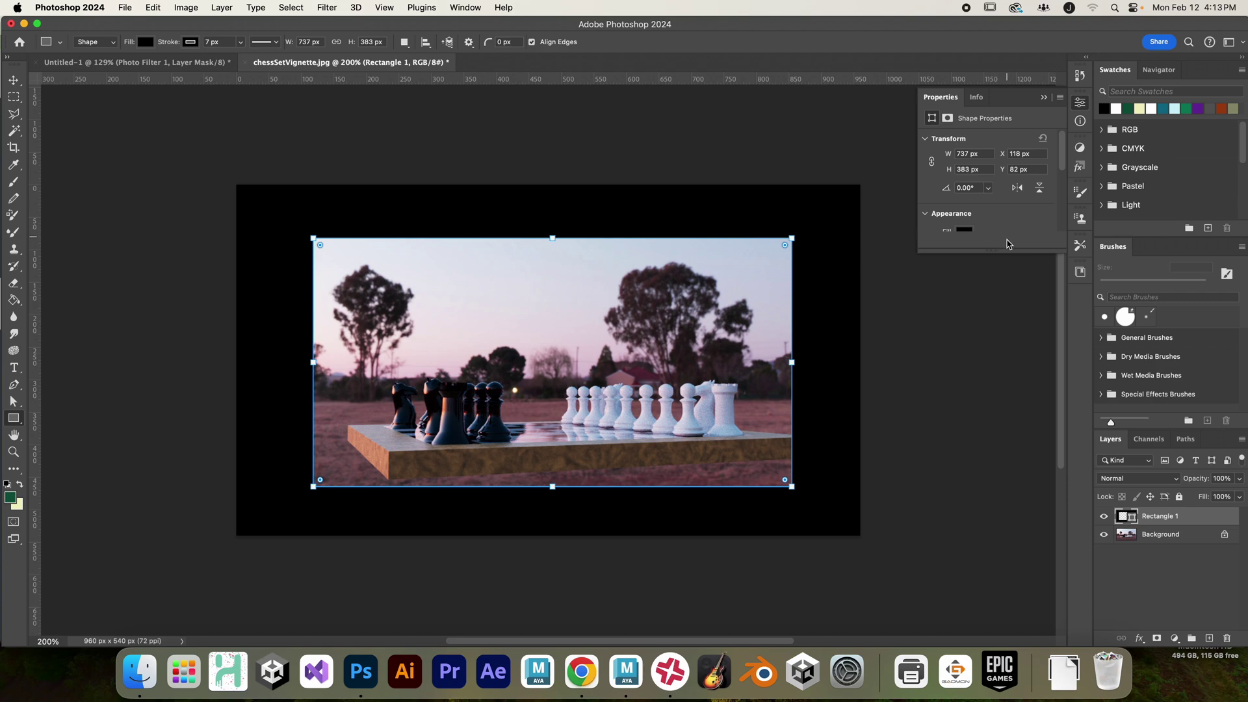
{"action": "left_click_drag", "start_coordinate": [998, 251], "coordinate": [1029, 385]}
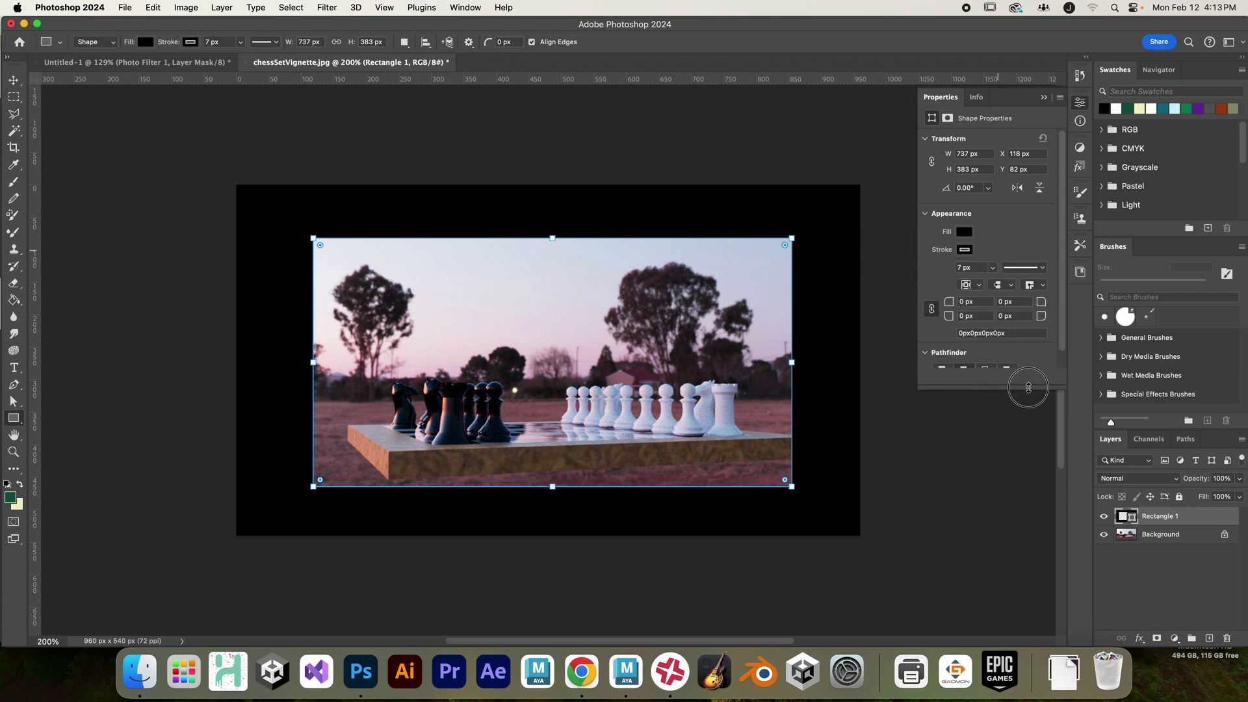
Feather the shape's mask by about 35.9 px and adjust the rectangle's left and right edges to a width of about 696 px
{"action": "left_click", "coordinate": [948, 118]}
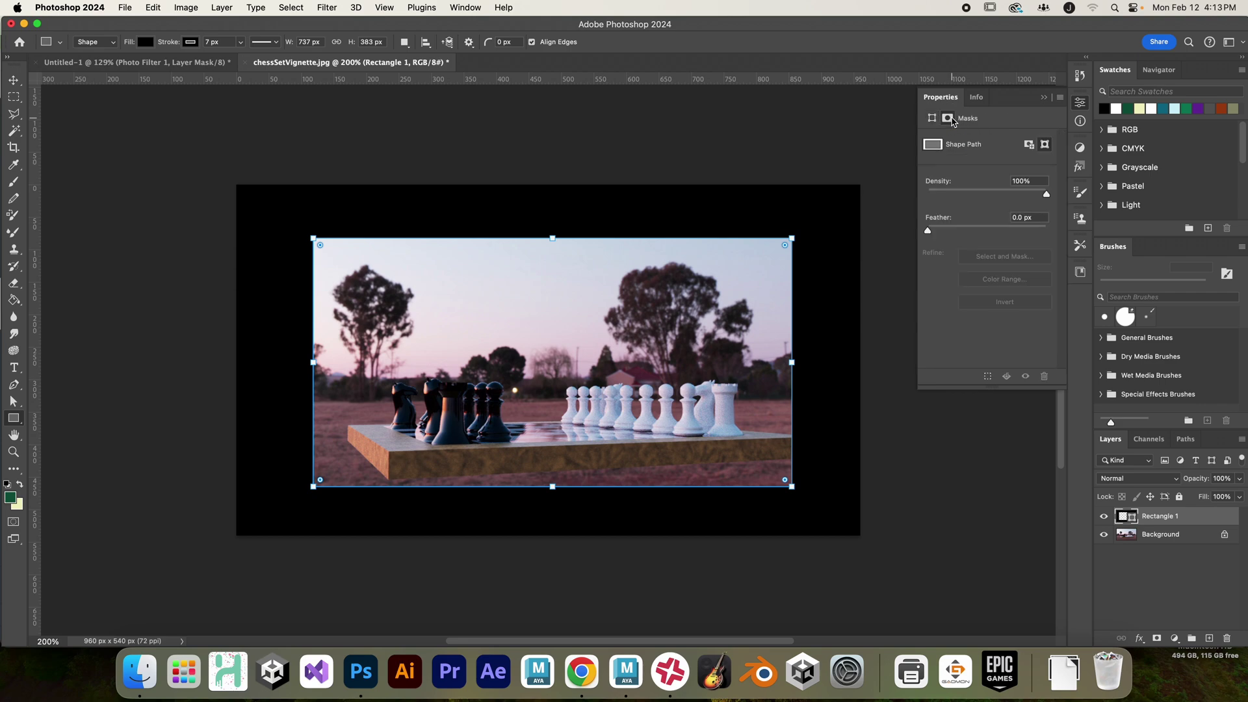
{"action": "left_click_drag", "start_coordinate": [929, 231], "coordinate": [986, 233]}
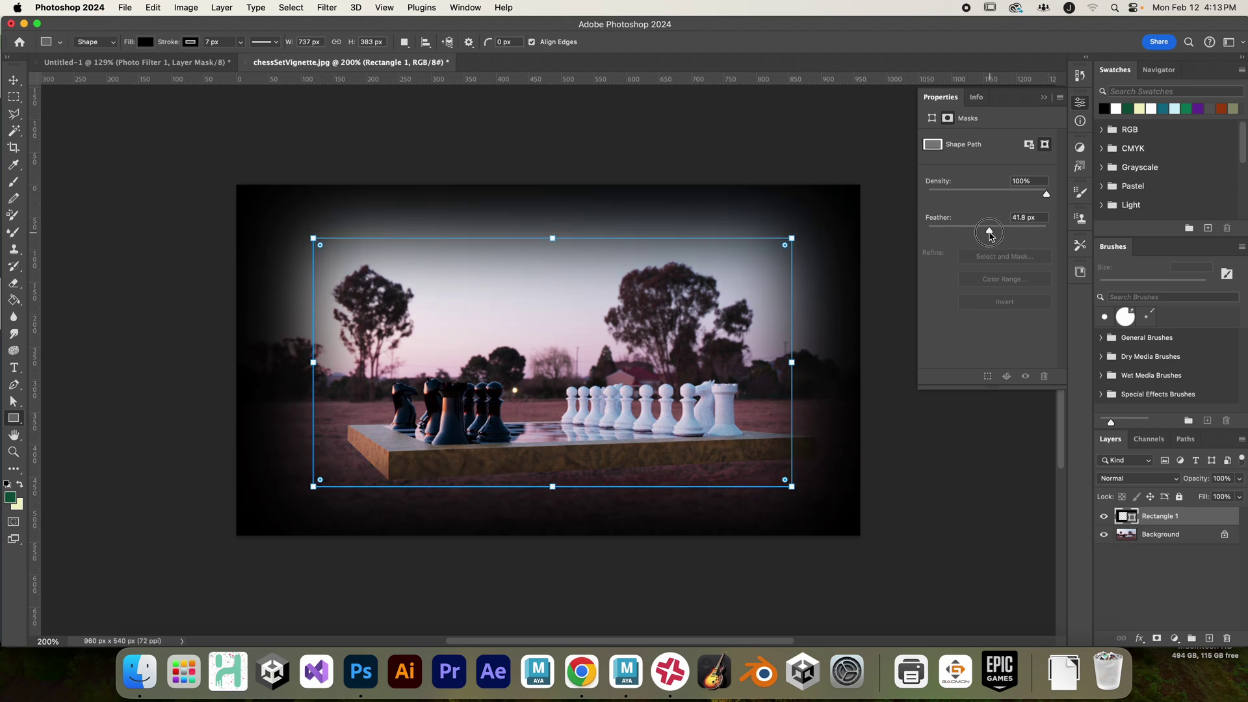
{"action": "left_click_drag", "start_coordinate": [794, 361], "coordinate": [802, 364]}
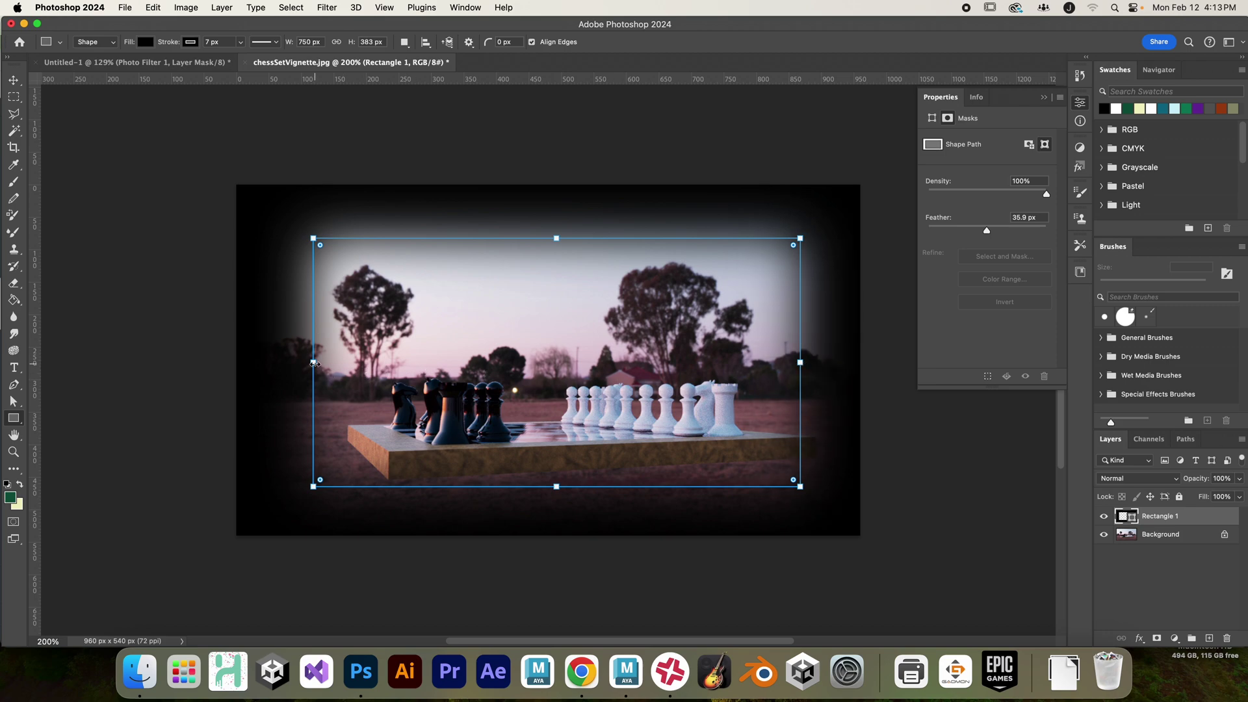
{"action": "left_click_drag", "start_coordinate": [314, 363], "coordinate": [306, 362]}
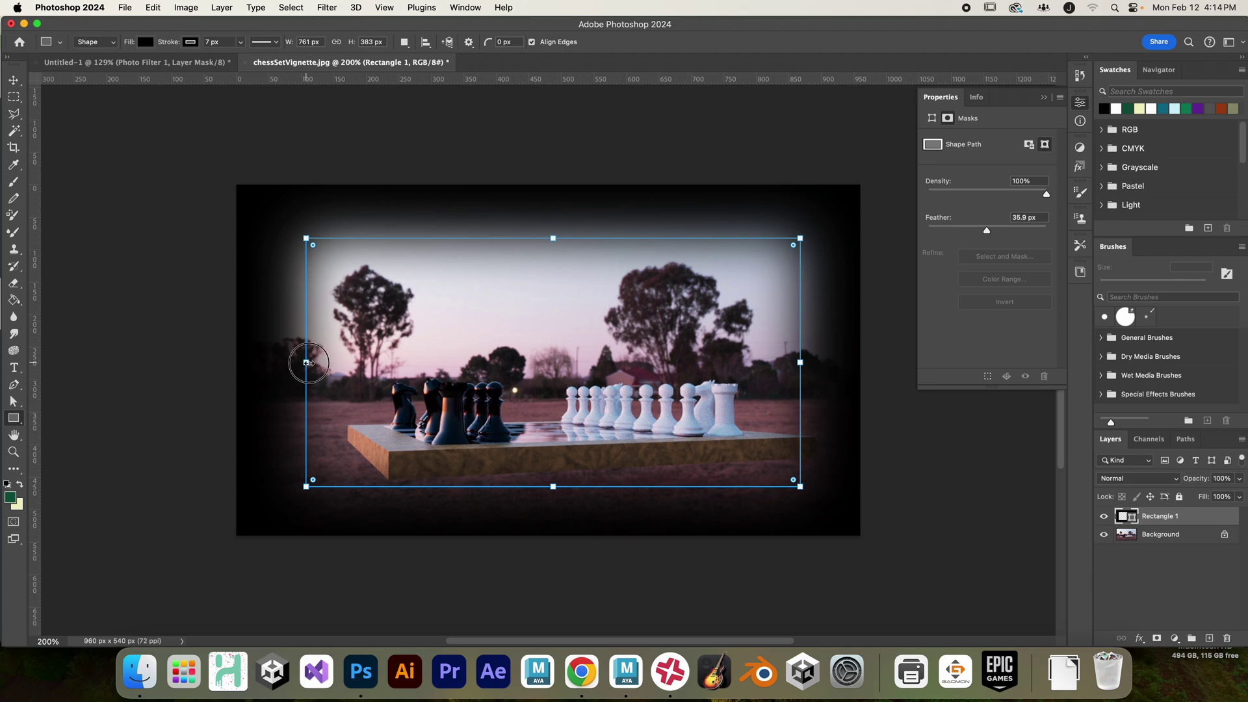
{"action": "left_click_drag", "start_coordinate": [307, 362], "coordinate": [355, 362]}
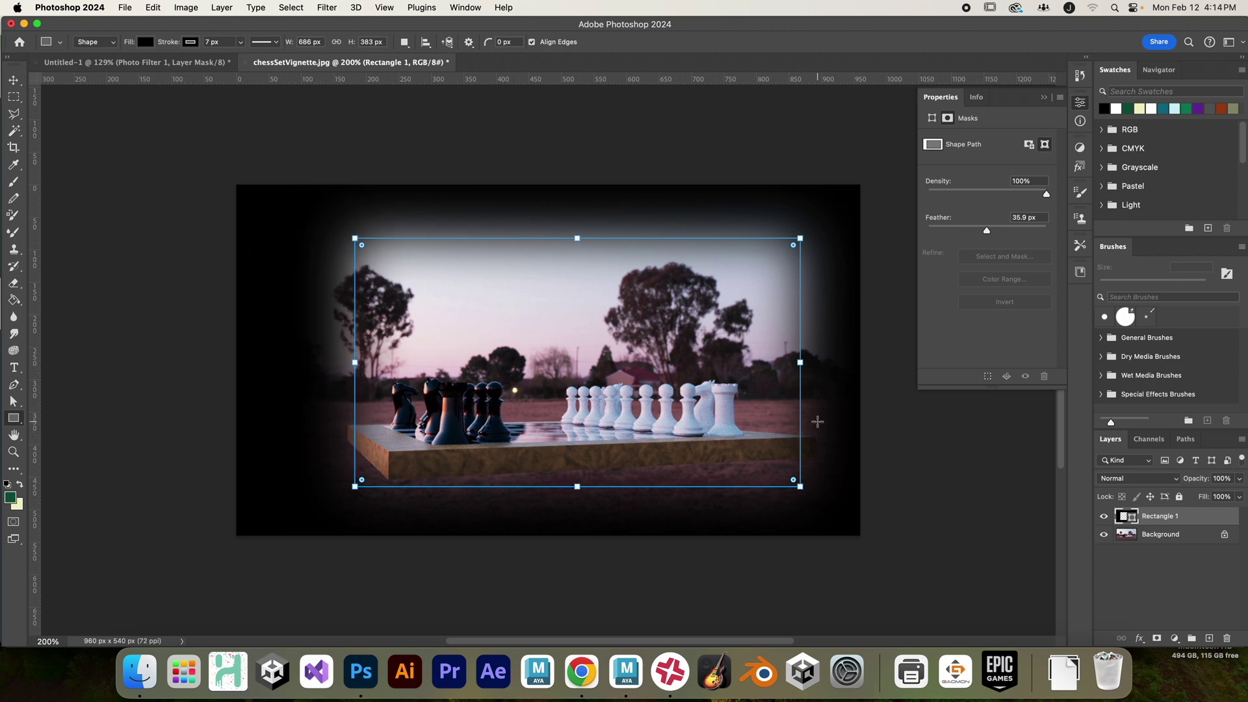
{"action": "left_click_drag", "start_coordinate": [802, 362], "coordinate": [806, 362]}
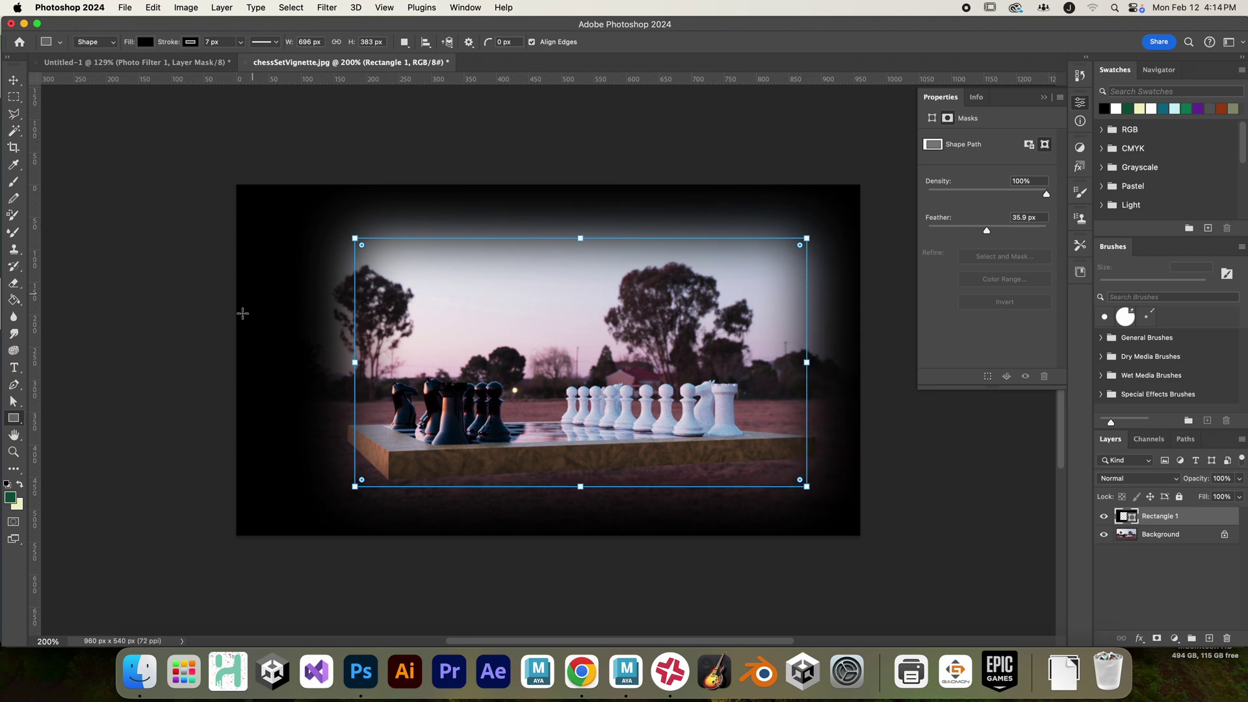
Try to crop the dark left edge of the image, cancel it, and undo the vignette rectangle
{"action": "left_click", "coordinate": [14, 148]}
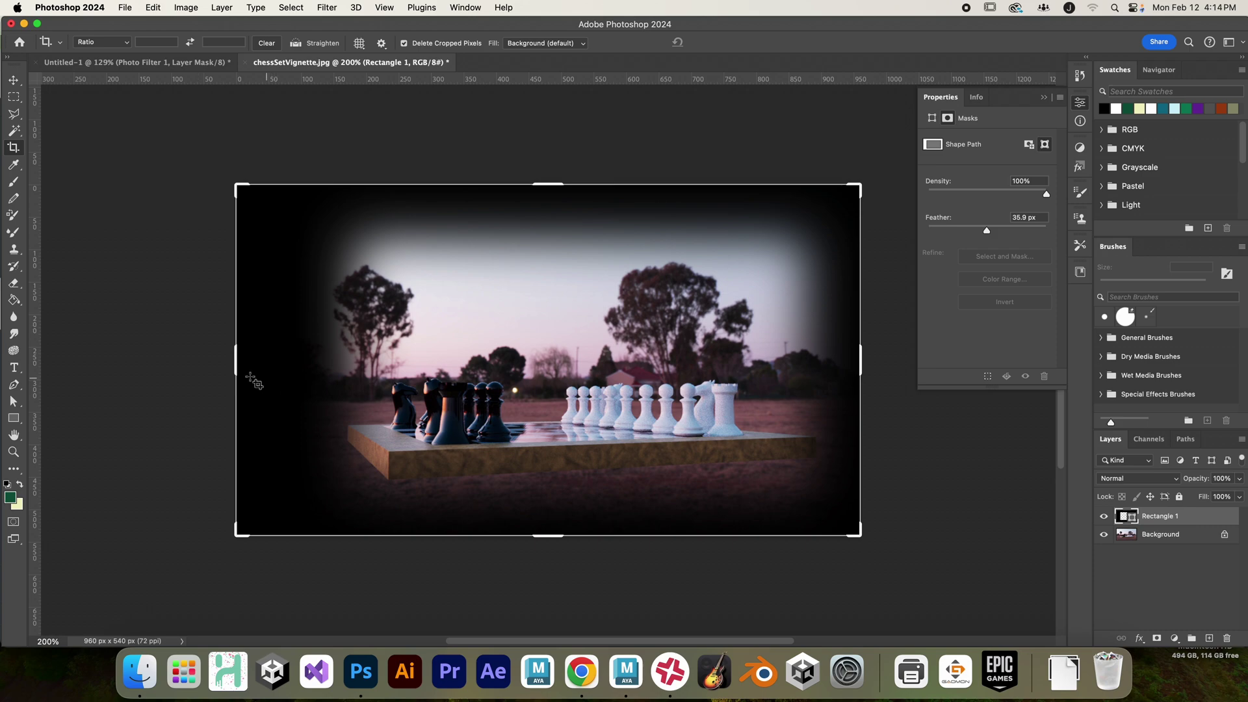
{"action": "left_click_drag", "start_coordinate": [236, 362], "coordinate": [255, 371]}
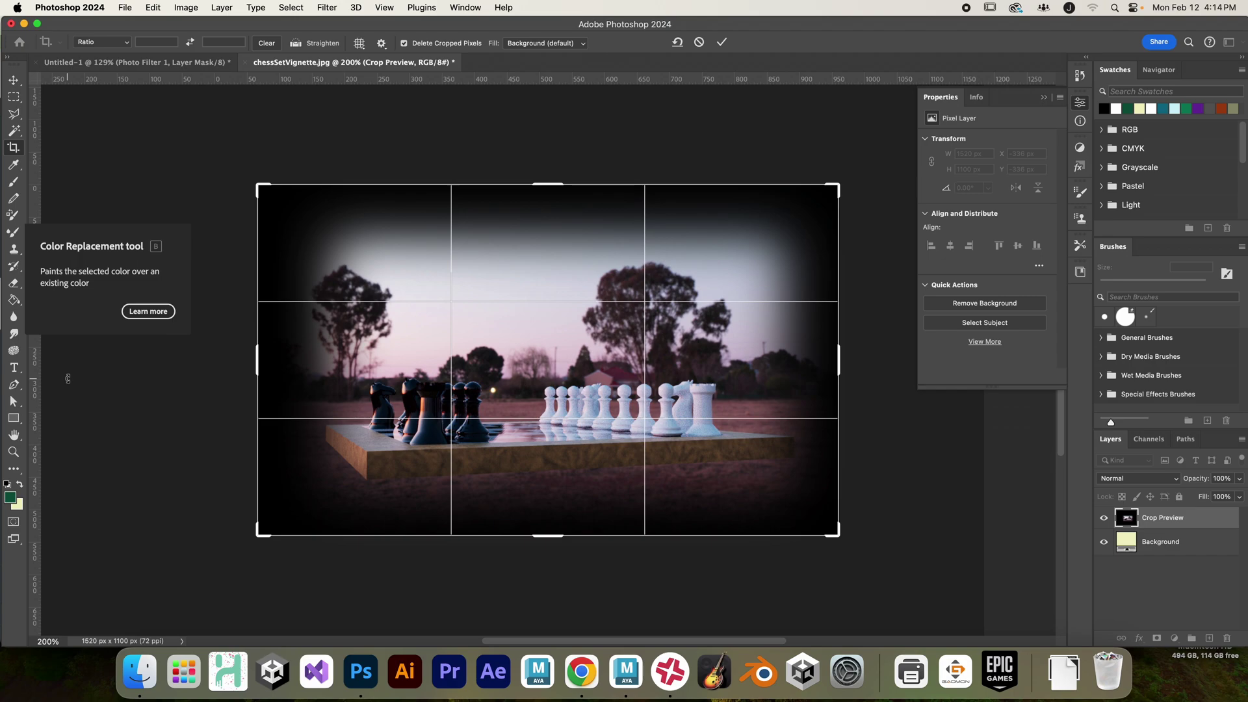
{"action": "key", "text": "Escape"}
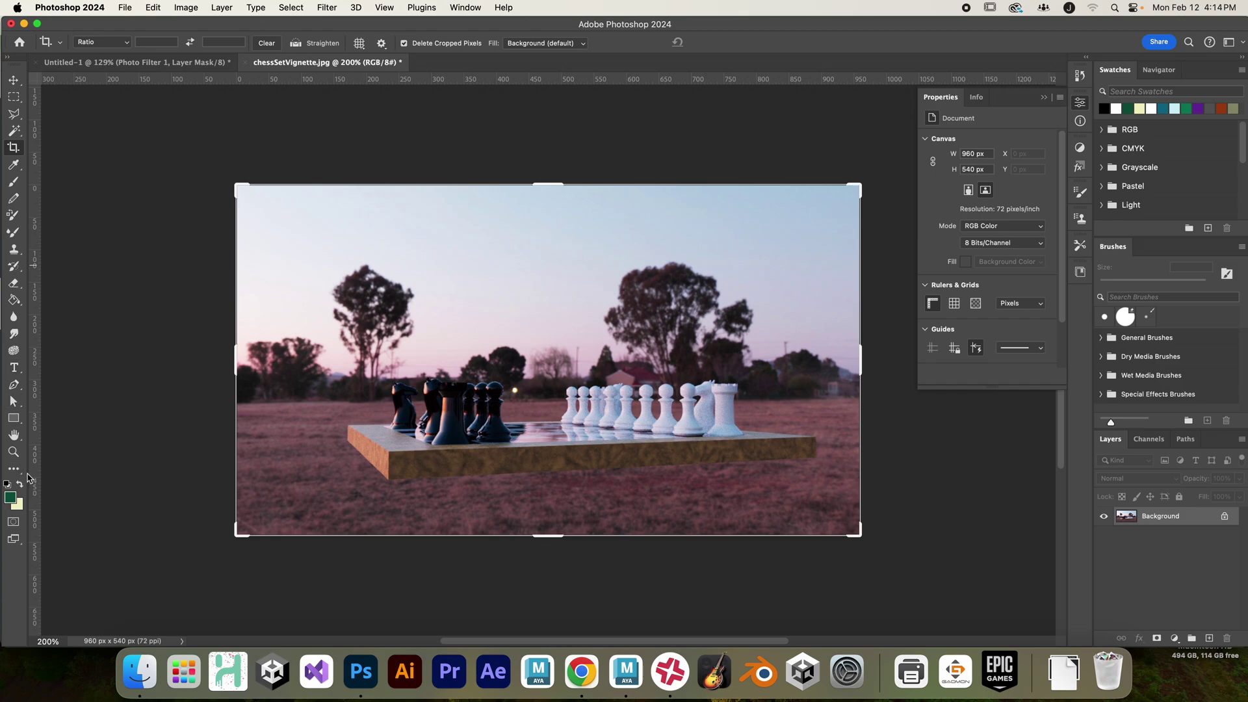
Draw a new rectangle about 776 by 387 px around the chess set and trees with the Rectangle Tool
{"action": "key", "text": "u"}
{"action": "left_click", "coordinate": [14, 419]}
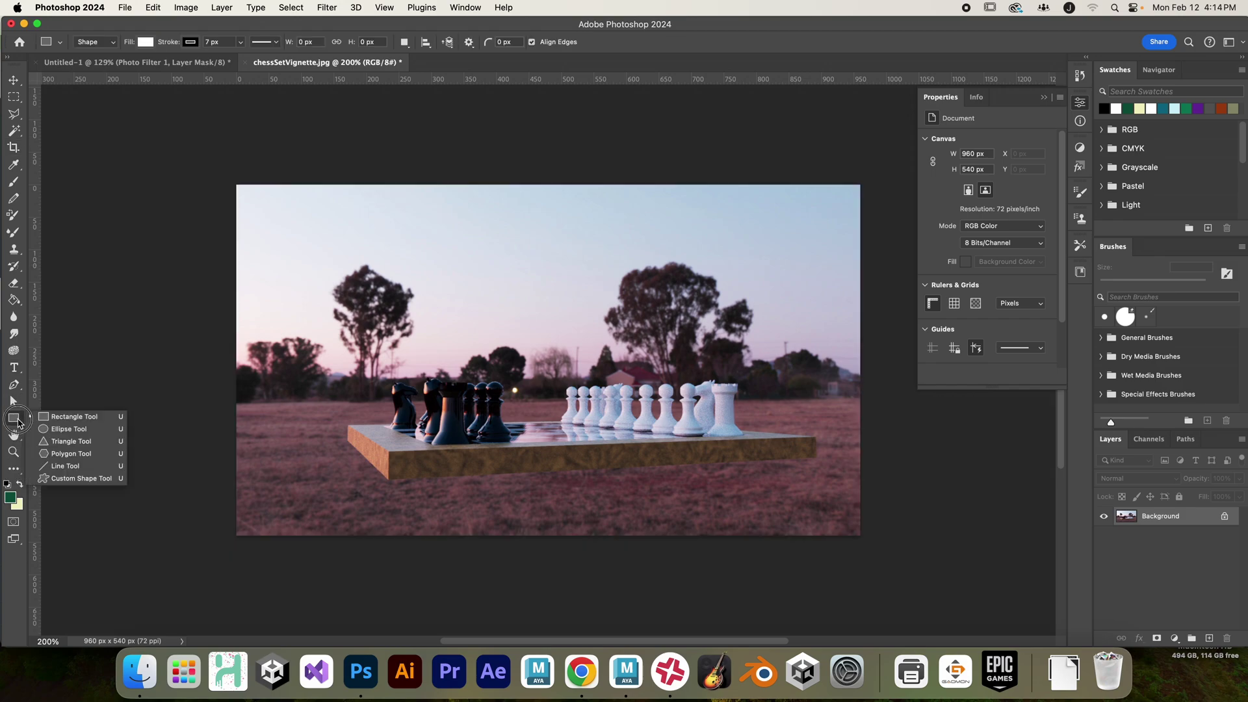
{"action": "left_click", "coordinate": [73, 417]}
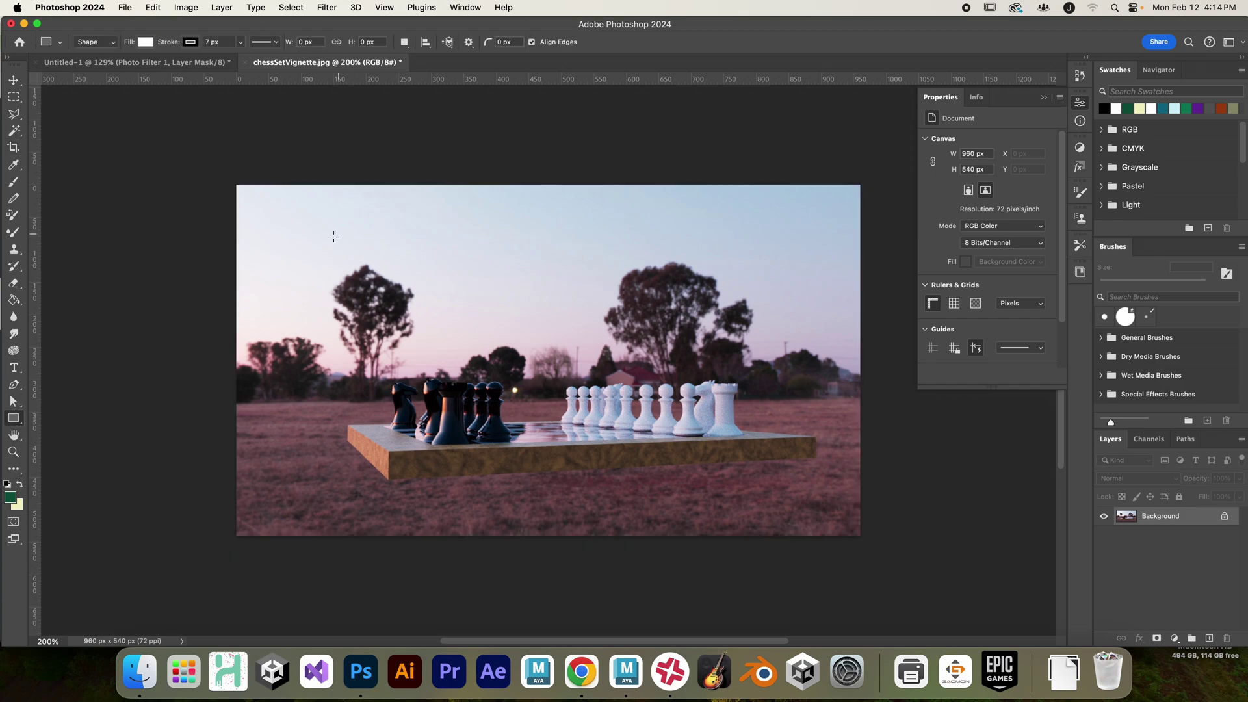
{"action": "left_click_drag", "start_coordinate": [318, 237], "coordinate": [822, 488]}
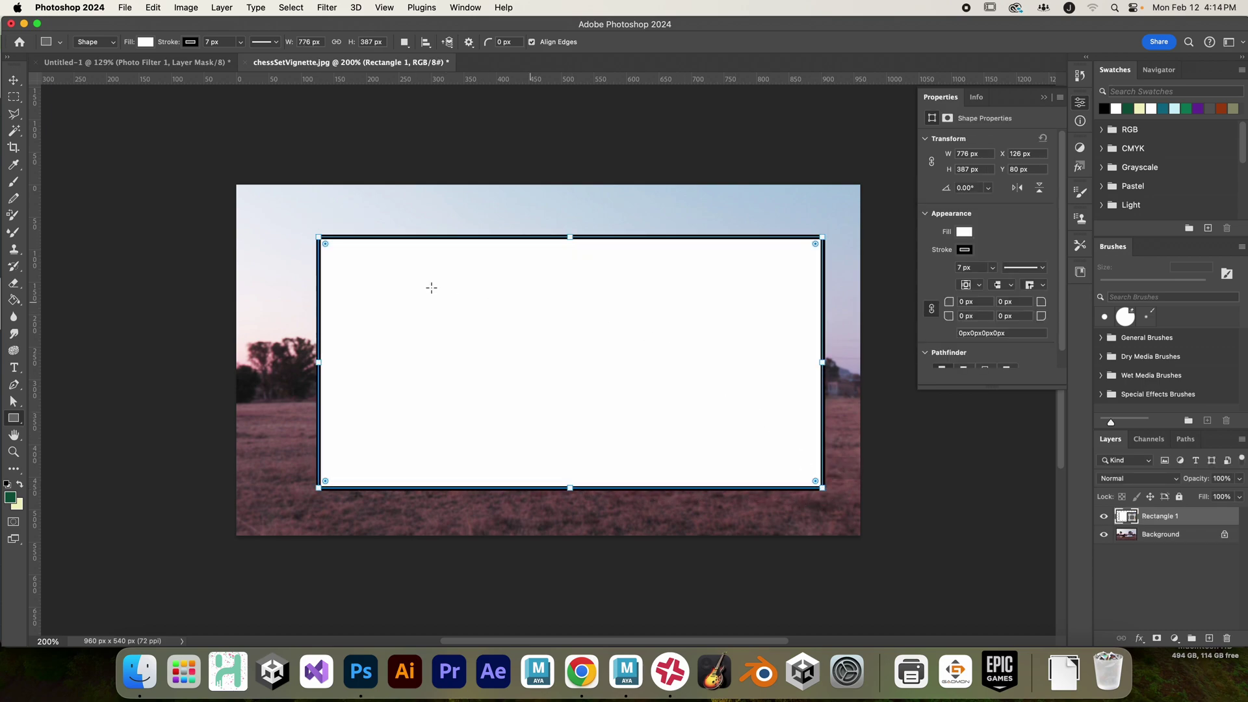
Set the new rectangle's path operation to Subtract Front Shape and its fill to black
{"action": "left_click", "coordinate": [403, 42]}
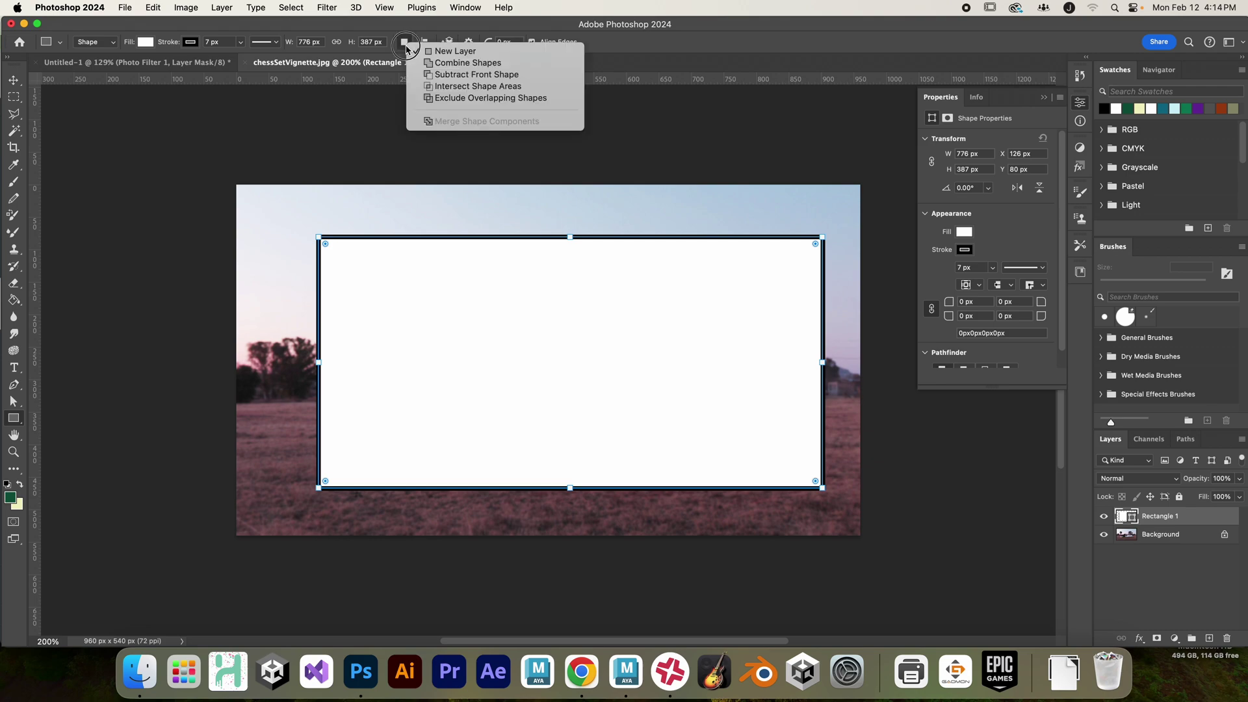
{"action": "left_click", "coordinate": [416, 76]}
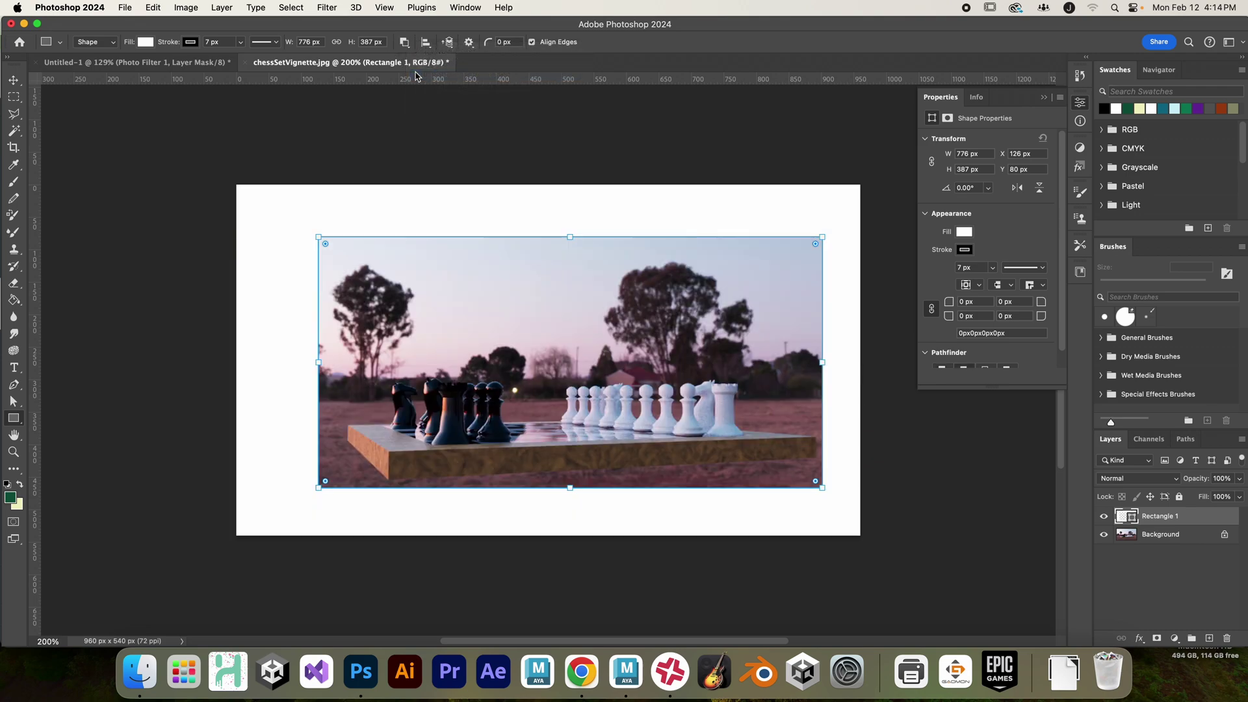
{"action": "left_click", "coordinate": [144, 43]}
{"action": "left_click", "coordinate": [63, 111]}
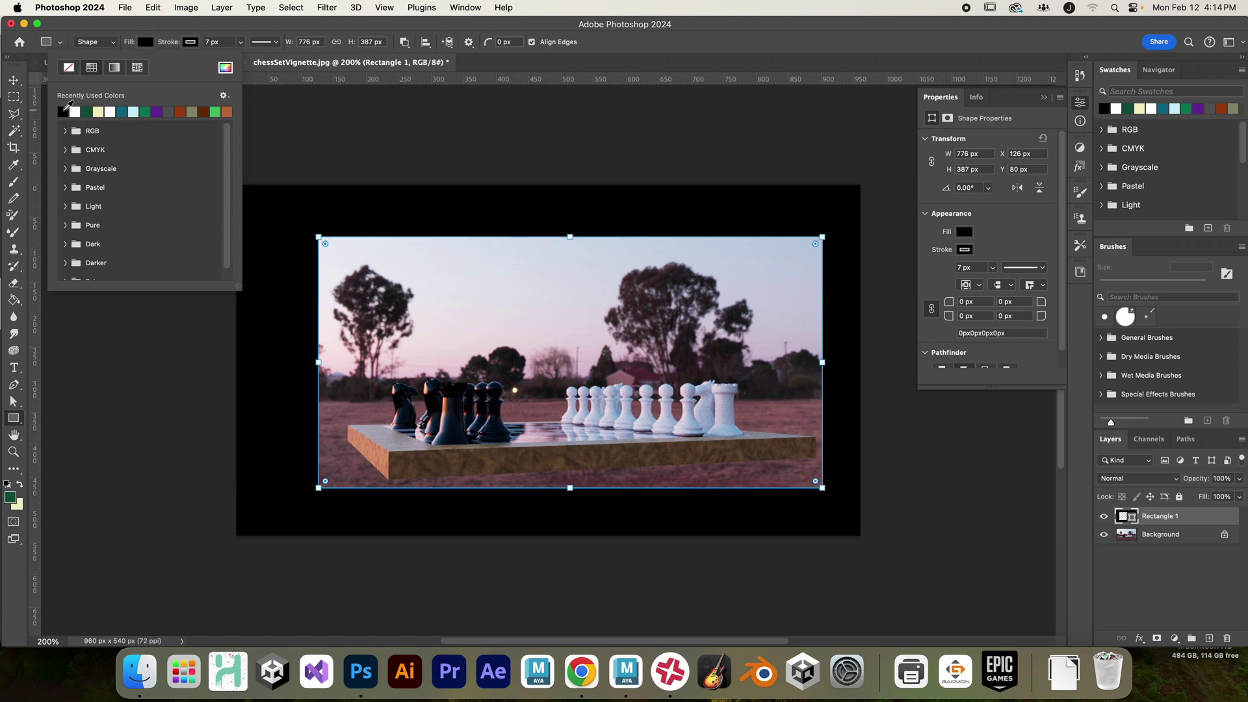
{"action": "left_click", "coordinate": [809, 21]}
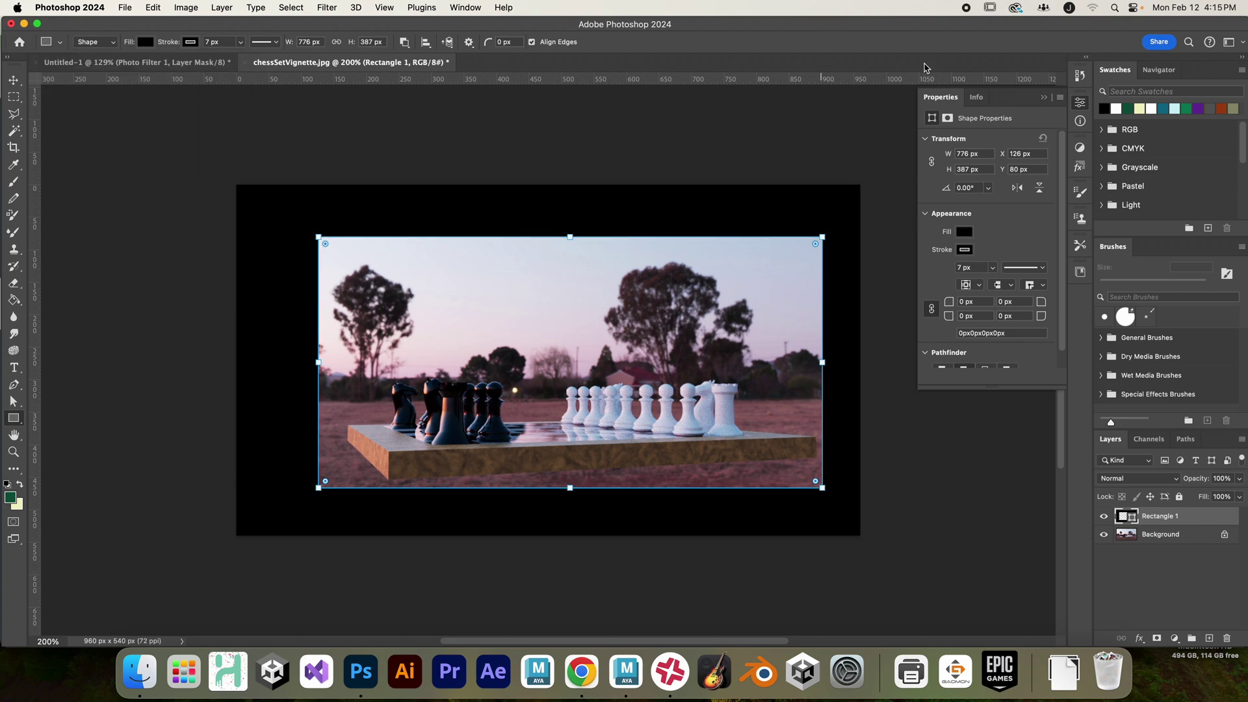
Feather the new shape's mask by about 21.4 px and move the rectangle's side edges inward to a width of about 738 px
{"action": "left_click", "coordinate": [948, 120]}
{"action": "left_click_drag", "start_coordinate": [932, 234], "coordinate": [980, 234]}
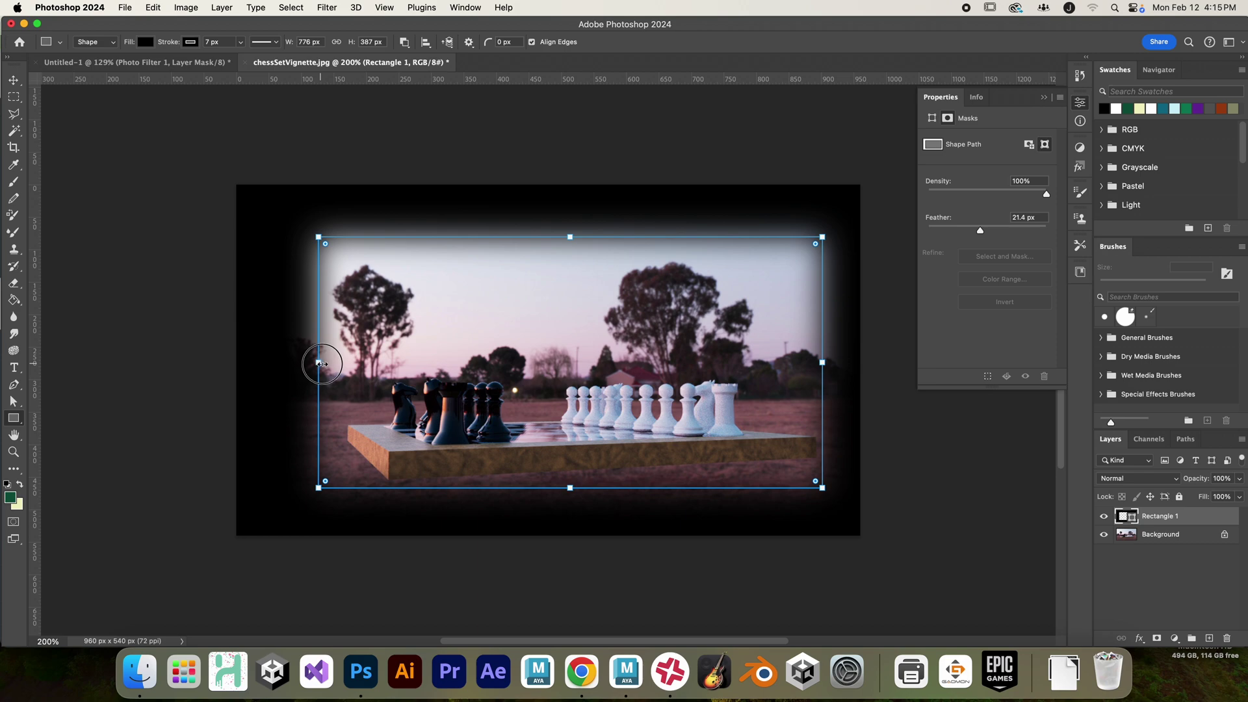
{"action": "left_click_drag", "start_coordinate": [323, 364], "coordinate": [345, 364]}
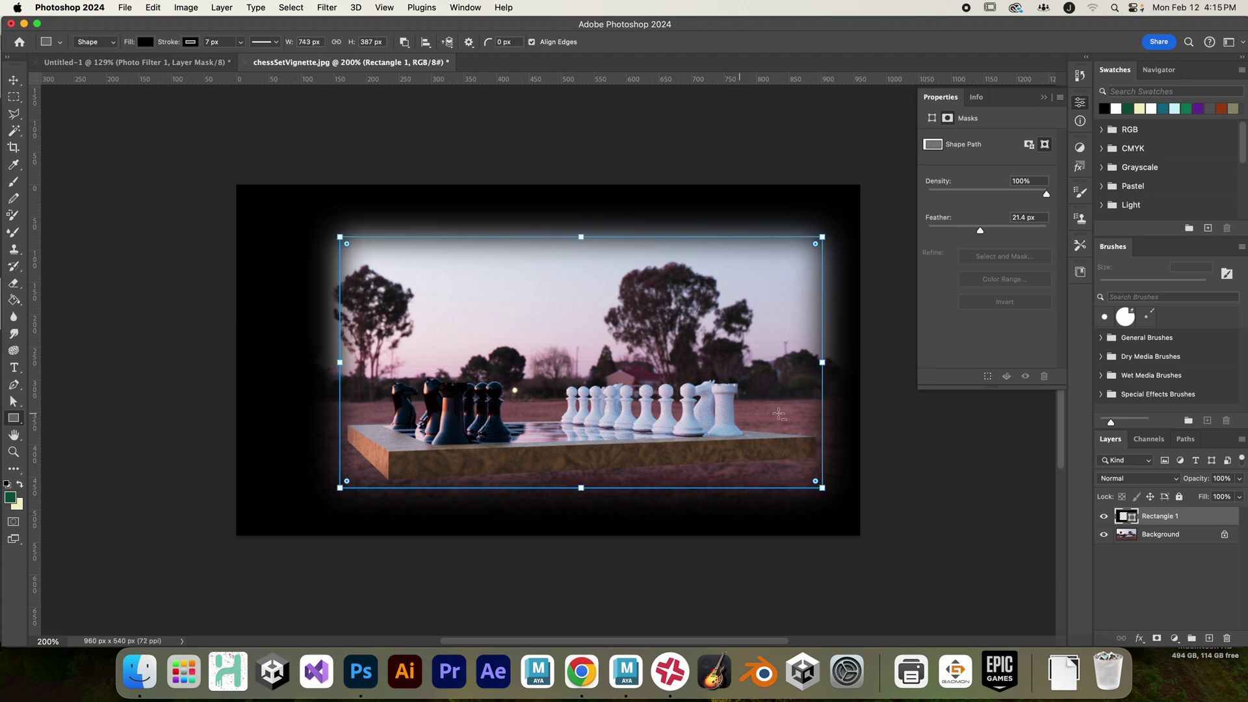
{"action": "left_click_drag", "start_coordinate": [823, 363], "coordinate": [820, 363]}
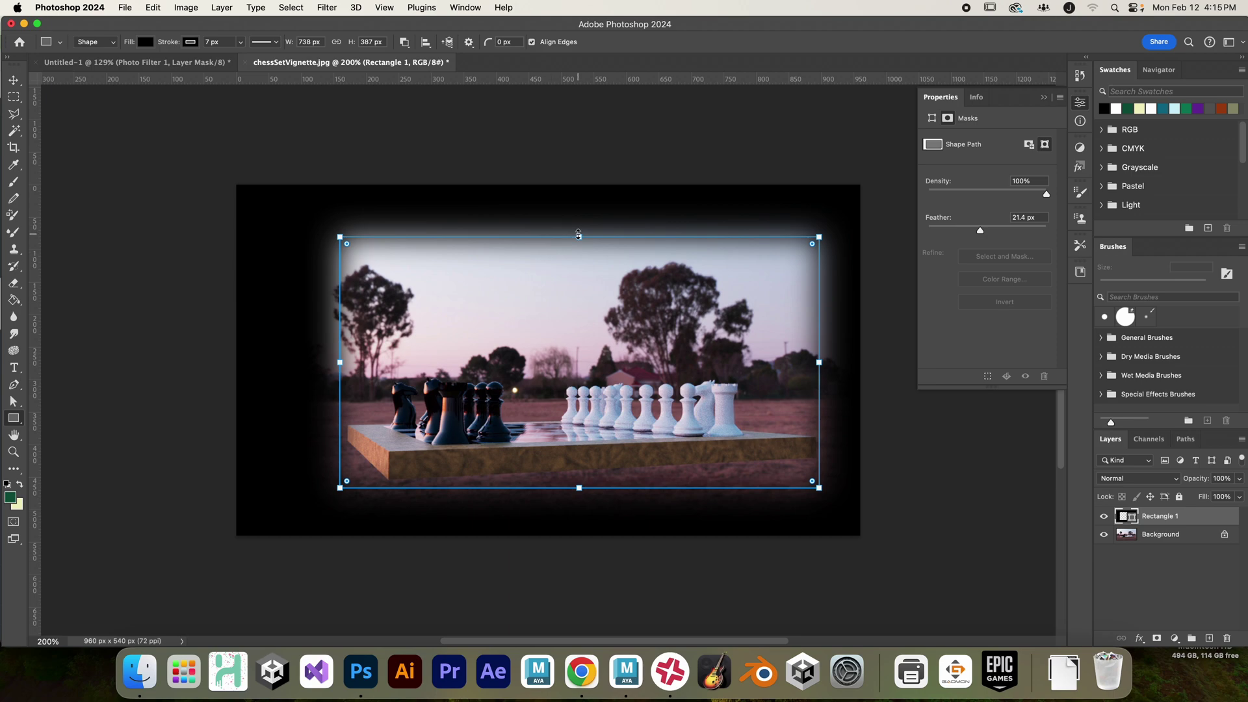
Crop off the dark left edge of the image to a width of about 915 px, keeping the 540 px height
{"action": "left_click", "coordinate": [13, 147]}
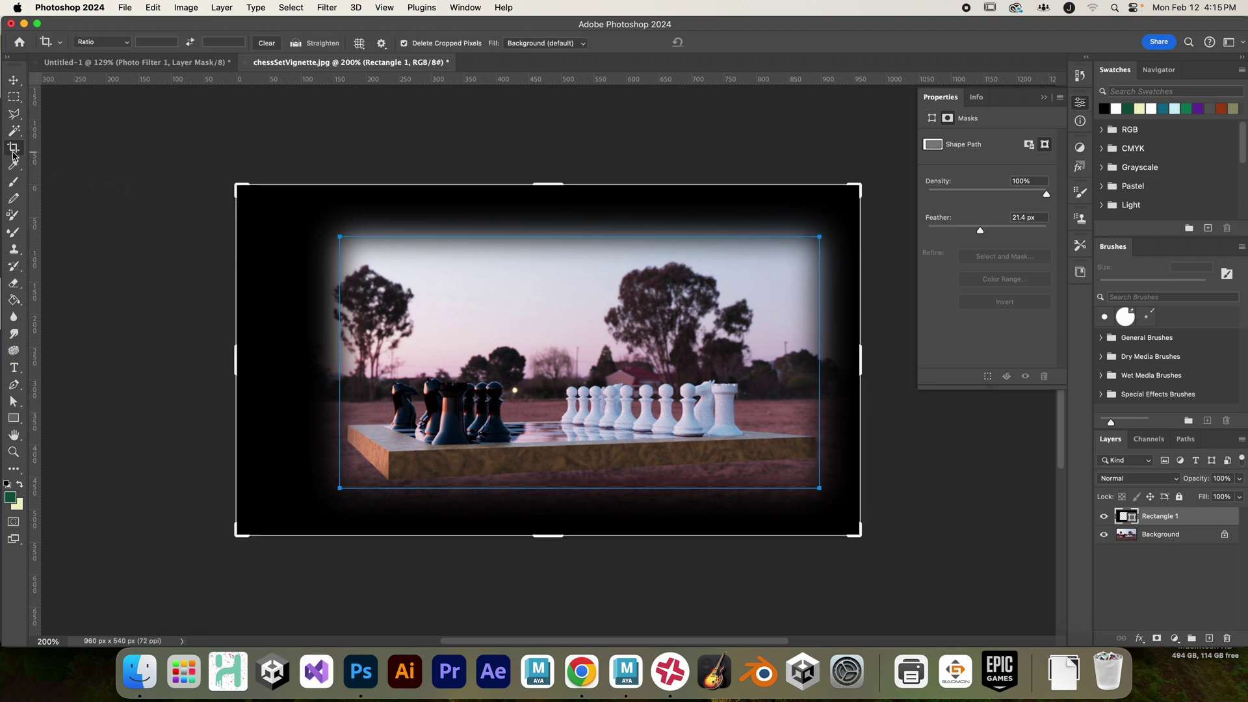
{"action": "left_click_drag", "start_coordinate": [237, 361], "coordinate": [250, 362]}
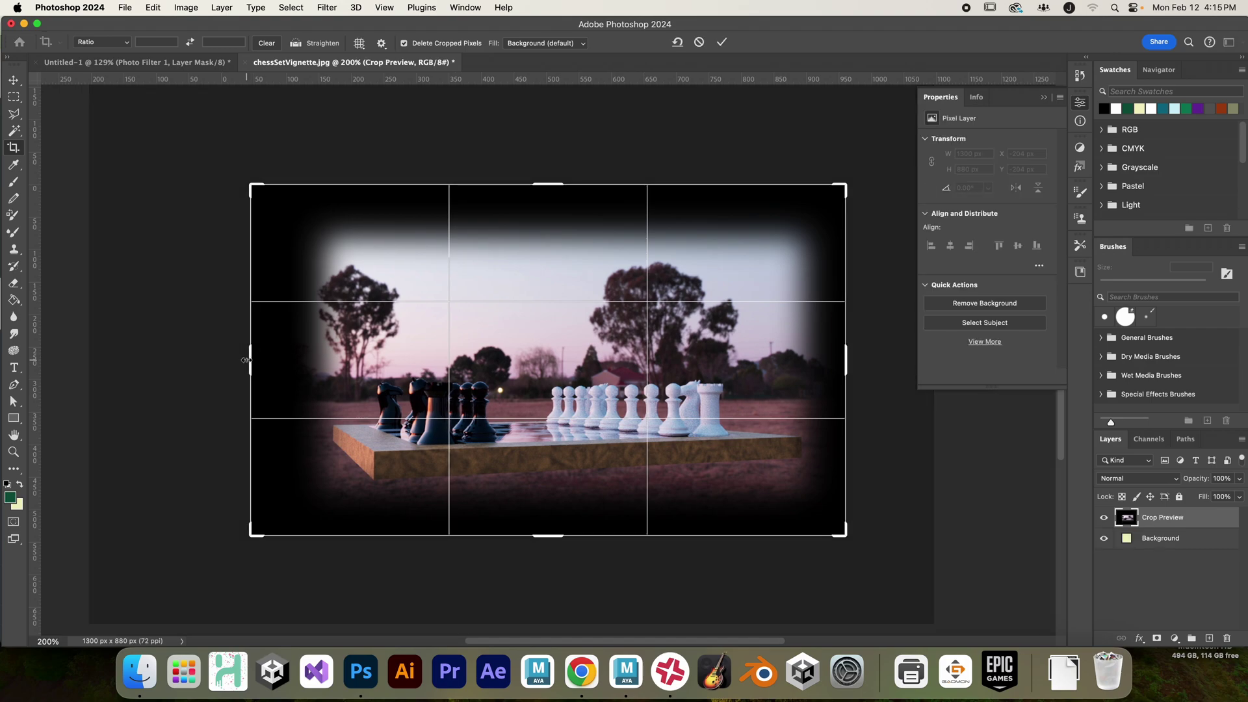
{"action": "left_click", "coordinate": [722, 42]}
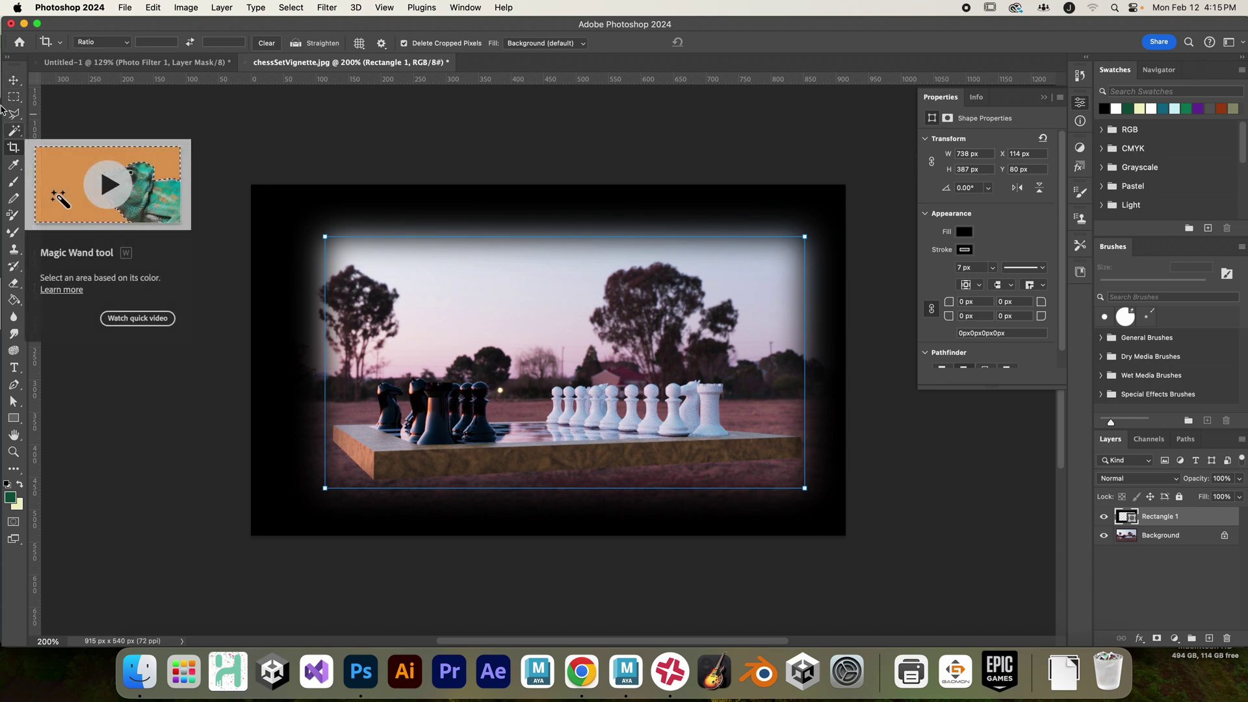
{"action": "left_click", "coordinate": [14, 401]}
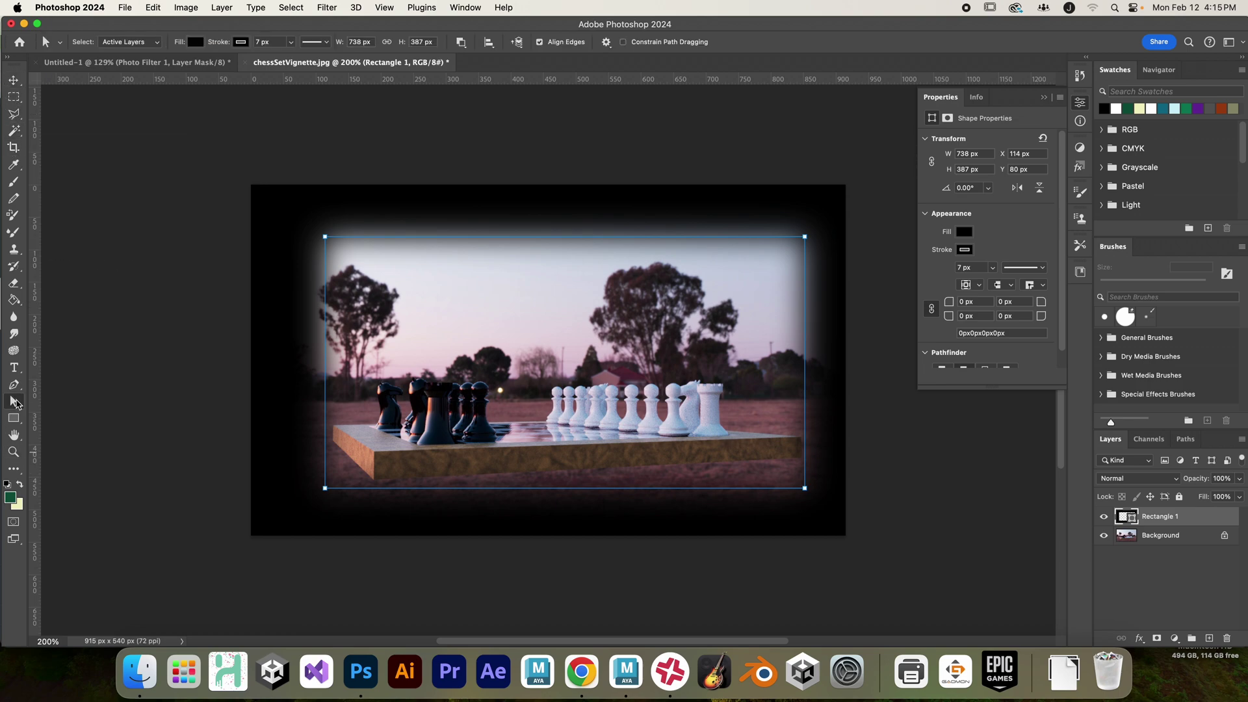
{"action": "left_click", "coordinate": [325, 488]}
{"action": "left_click_drag", "start_coordinate": [325, 488], "coordinate": [325, 470]}
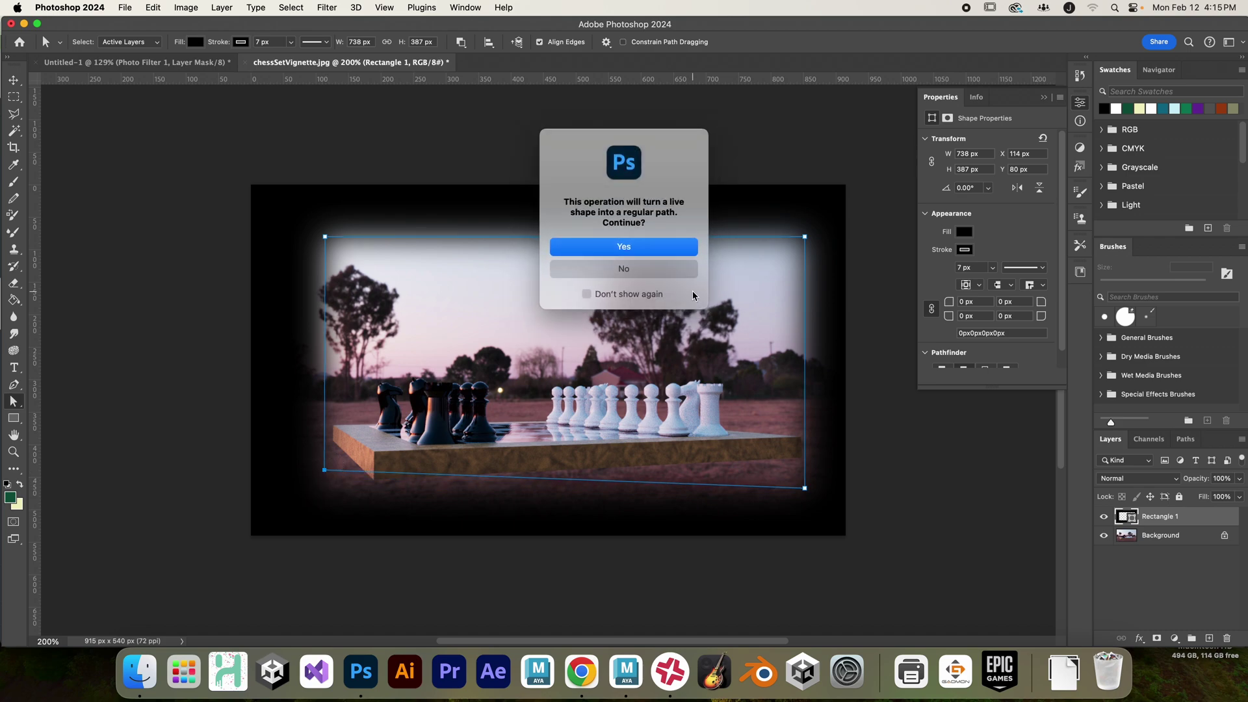
{"action": "left_click", "coordinate": [664, 274]}
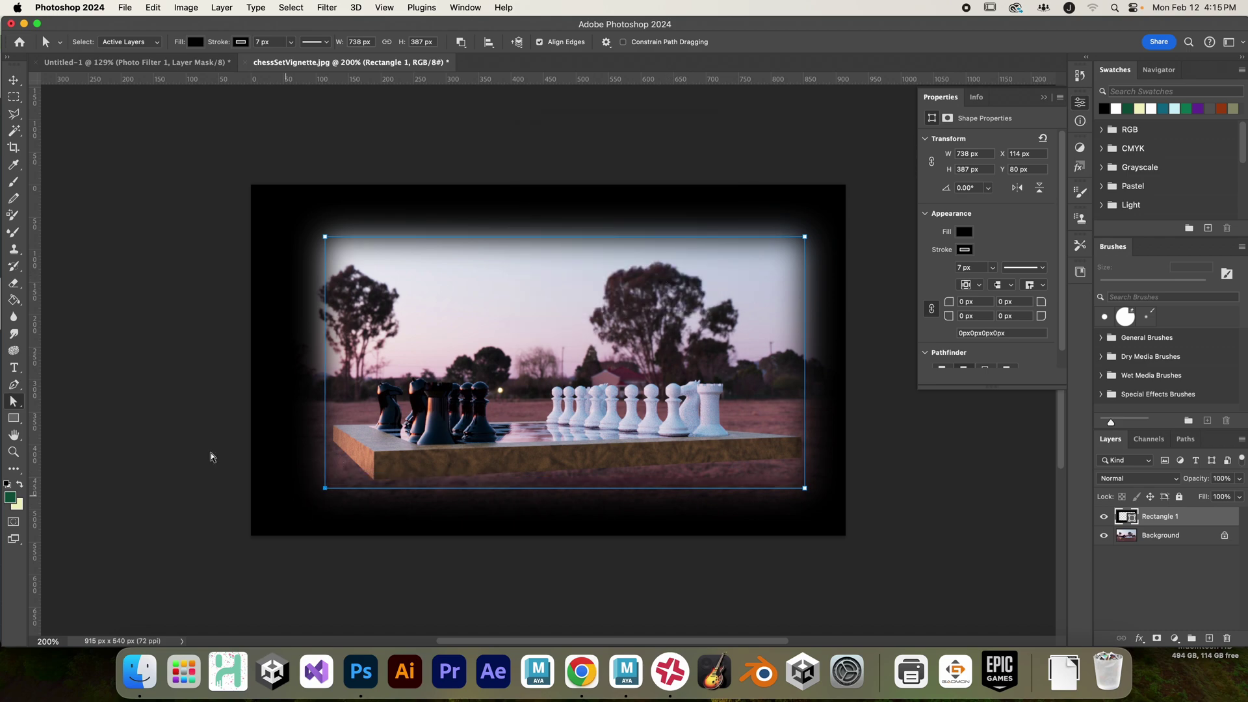
Resize the vignette rectangle to about 732 by 376 px by raising its bottom edge and shifting its right and left edges slightly leftward
{"action": "left_click_drag", "start_coordinate": [13, 401], "coordinate": [62, 399]}
{"action": "left_click_drag", "start_coordinate": [564, 488], "coordinate": [565, 480]}
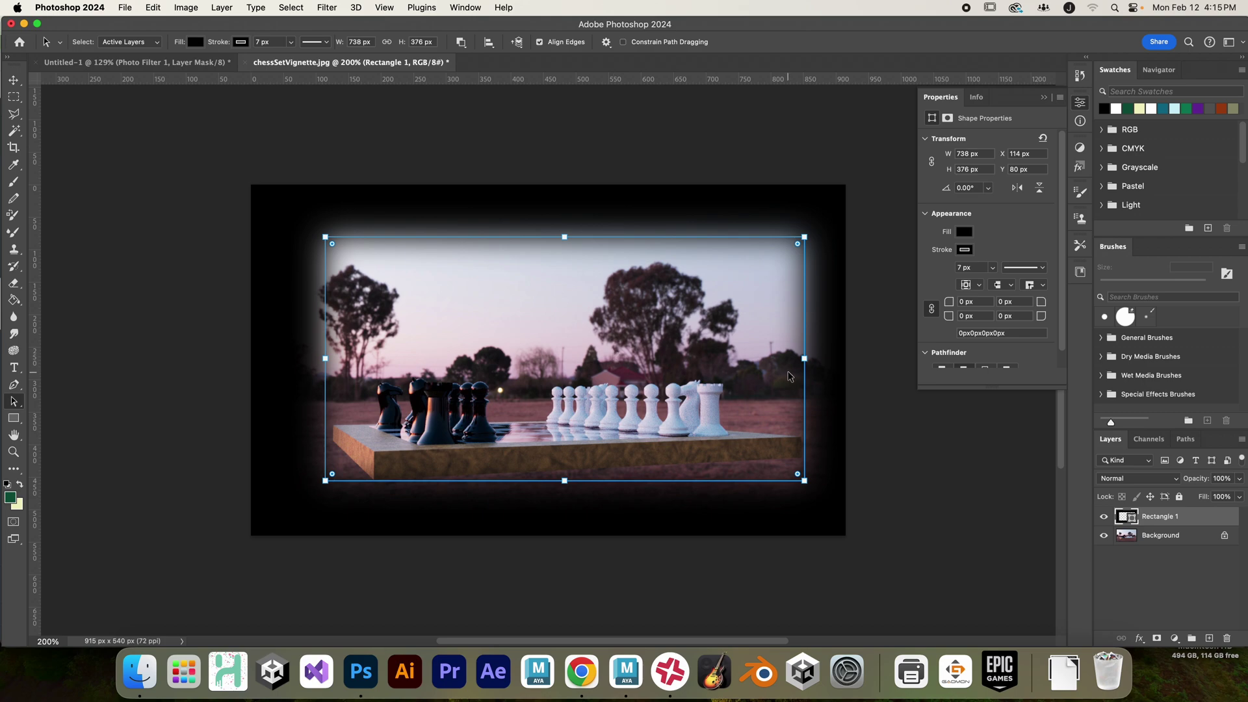
{"action": "left_click_drag", "start_coordinate": [804, 359], "coordinate": [795, 358]}
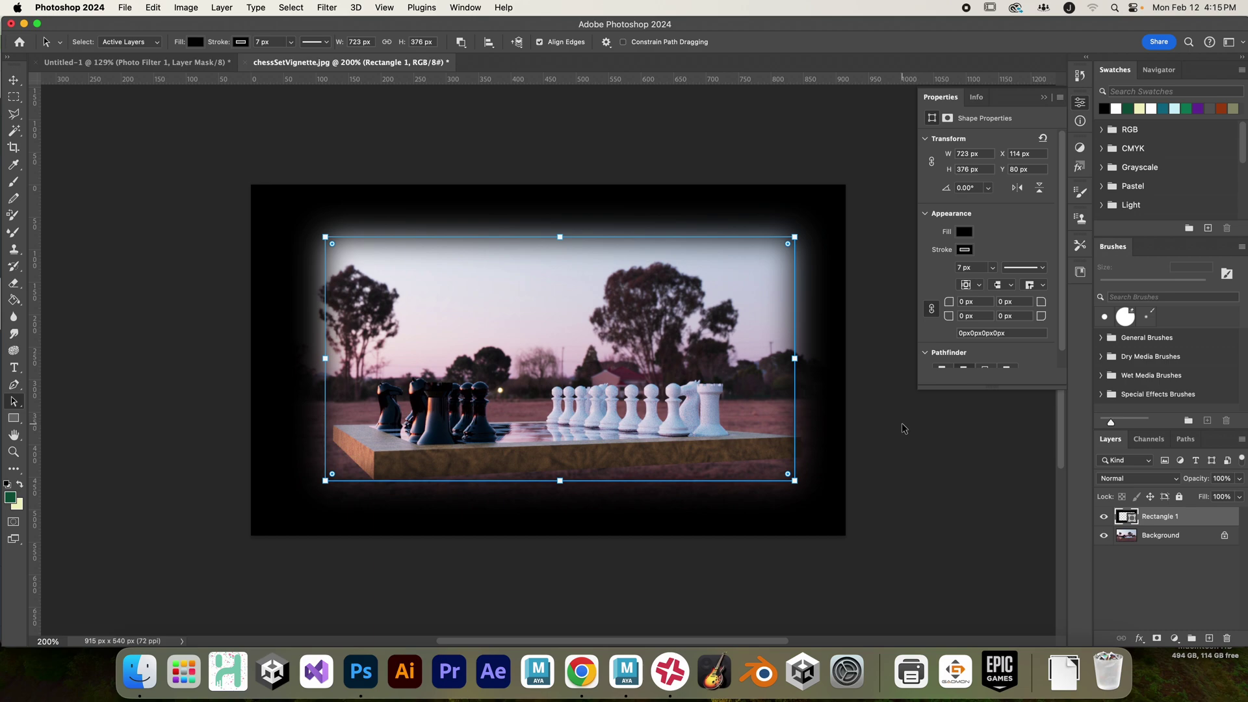
{"action": "left_click_drag", "start_coordinate": [327, 359], "coordinate": [320, 358]}
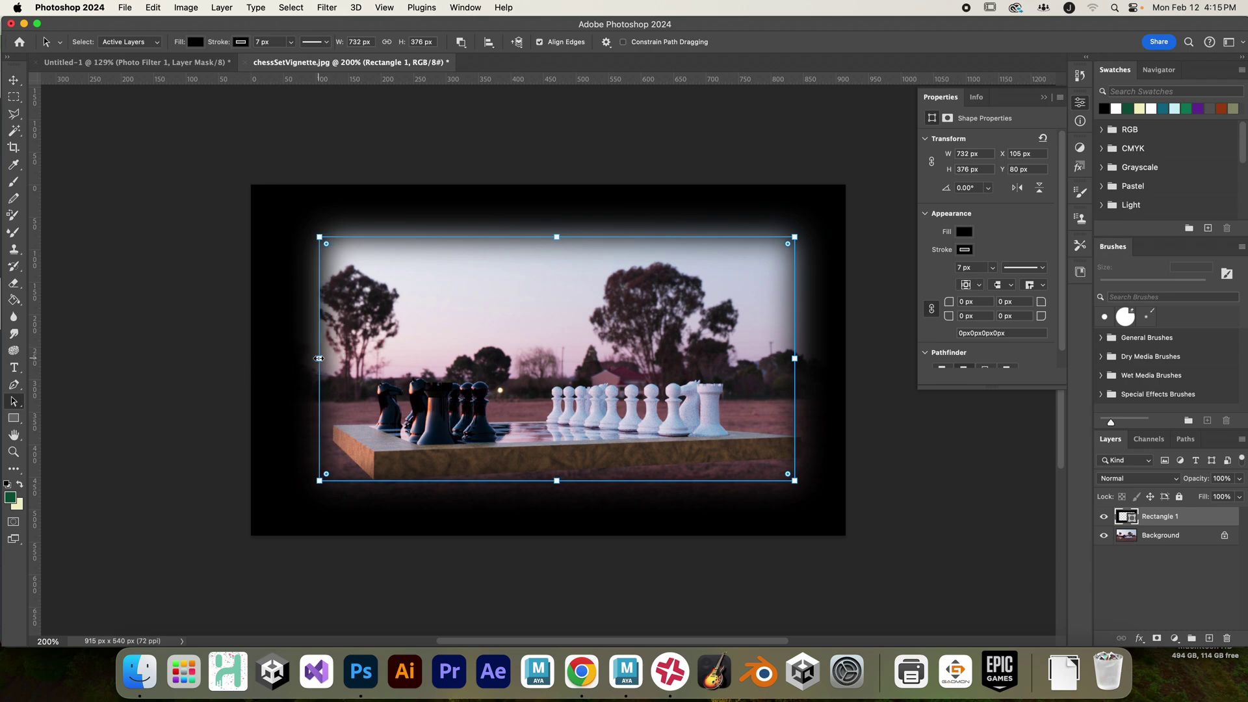